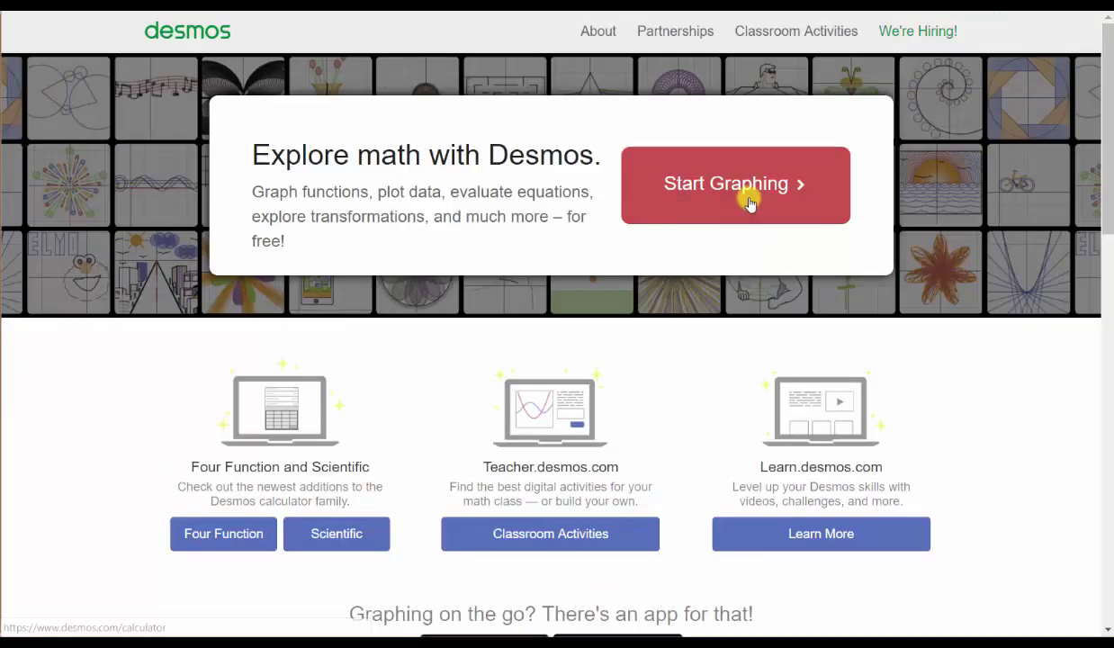
# - Start a new blank Untitled Graph from the Desmos homepage
pyautogui.click(746, 193)
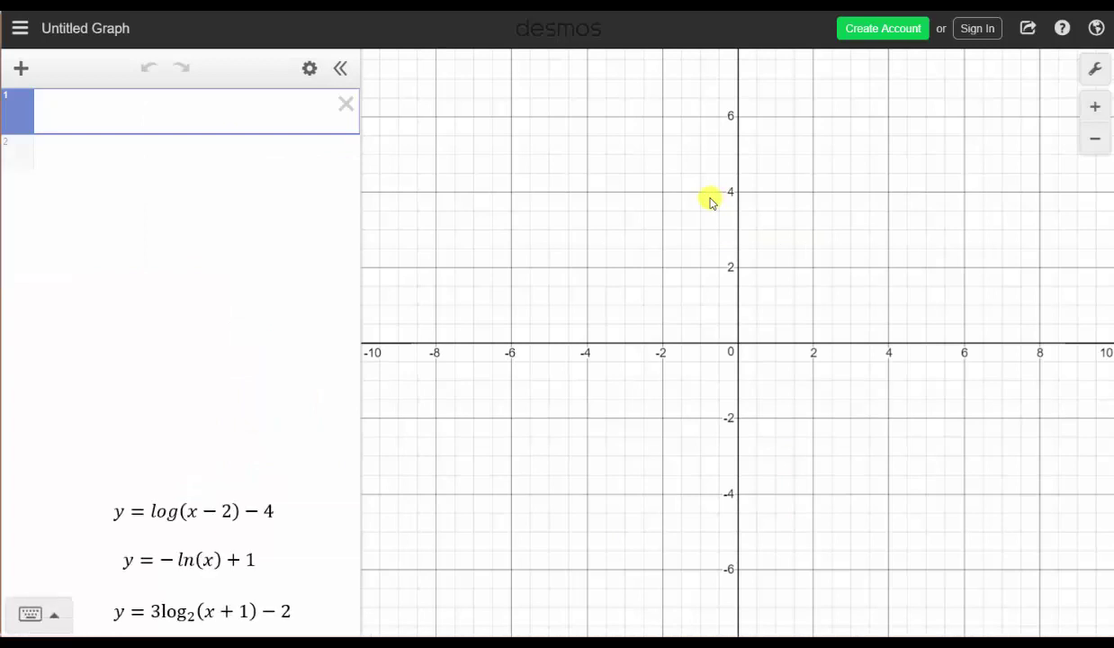
# - Enter y = log(x − 2) − 4 in expression 1 and pan its curve into the centre
pyautogui.write('y=log(')
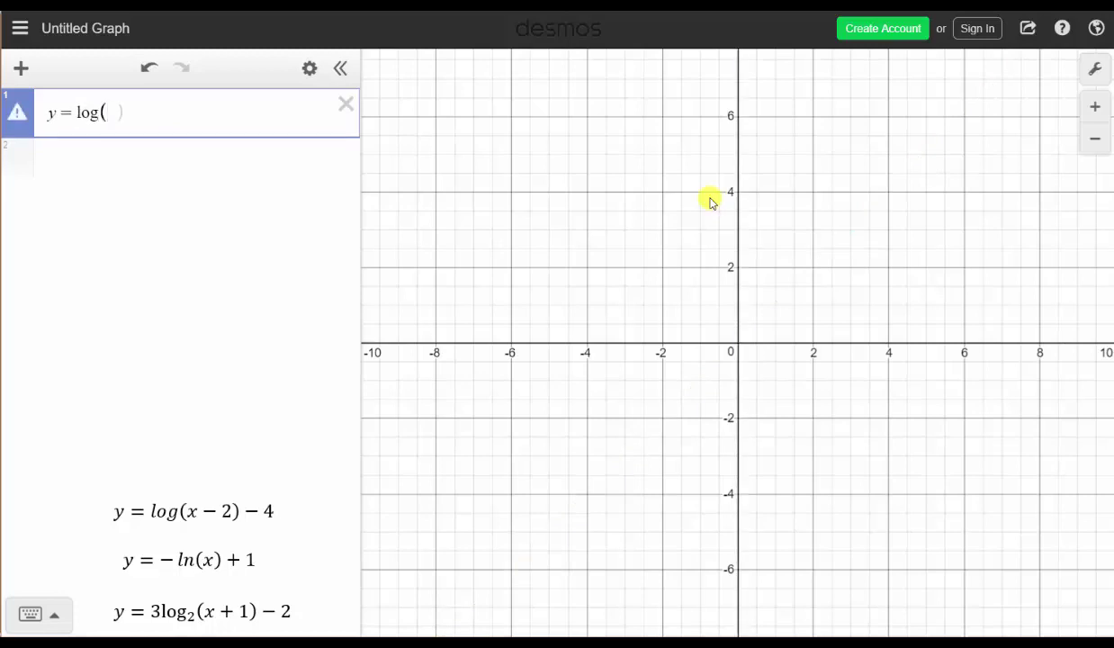
pyautogui.write('x-2)')
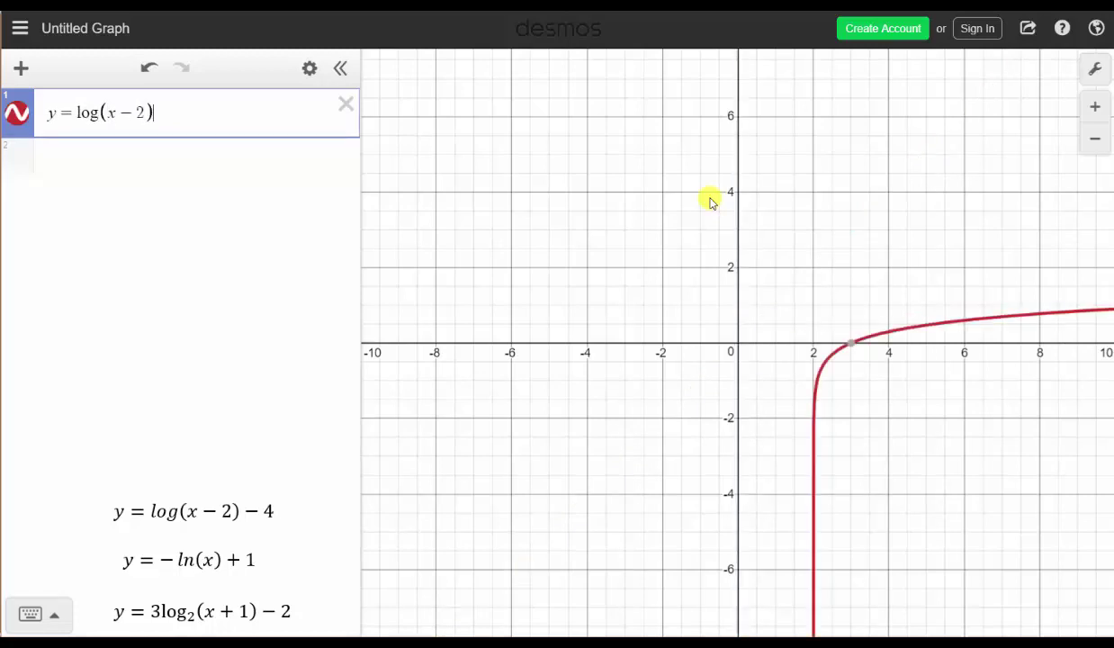
pyautogui.write('-4')
pyautogui.press('Return')
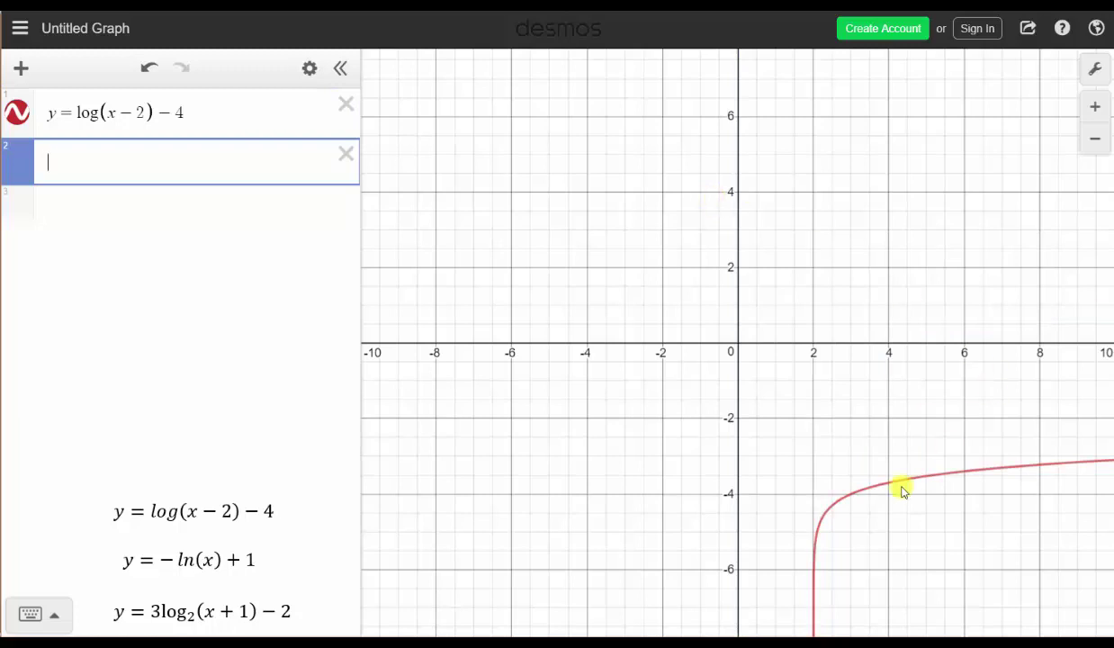
pyautogui.click(756, 405)
pyautogui.moveTo(756, 405); pyautogui.dragTo(475, 185)
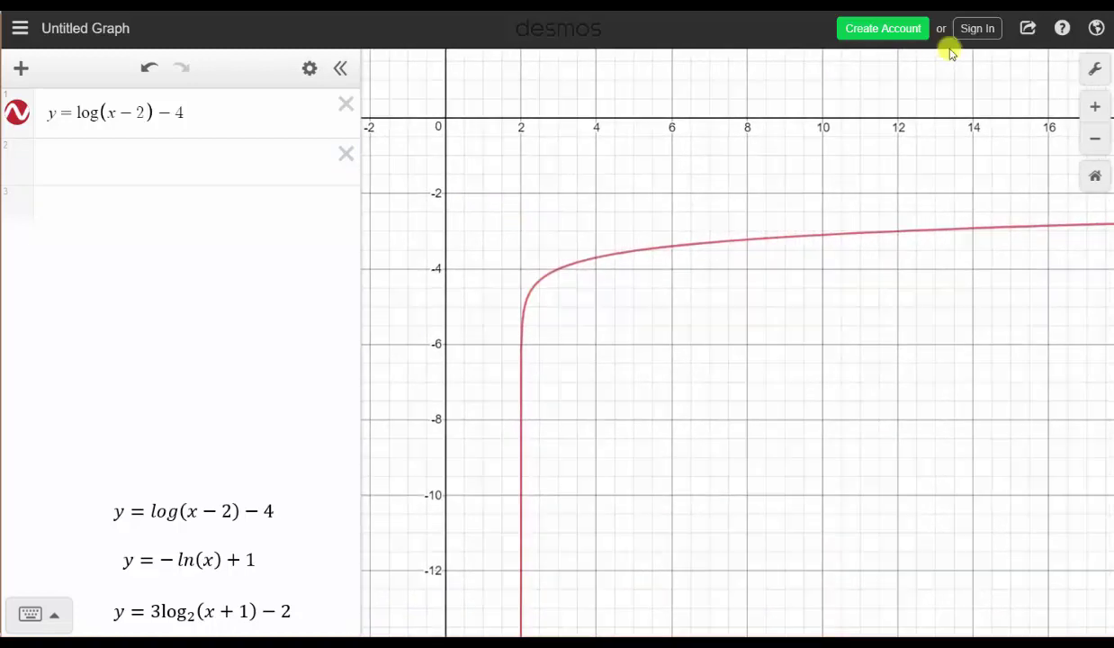
# - Turn on Projector Mode in Graph Settings, then trace the curve to about (10.3, −3.081)
pyautogui.click(1094, 69)
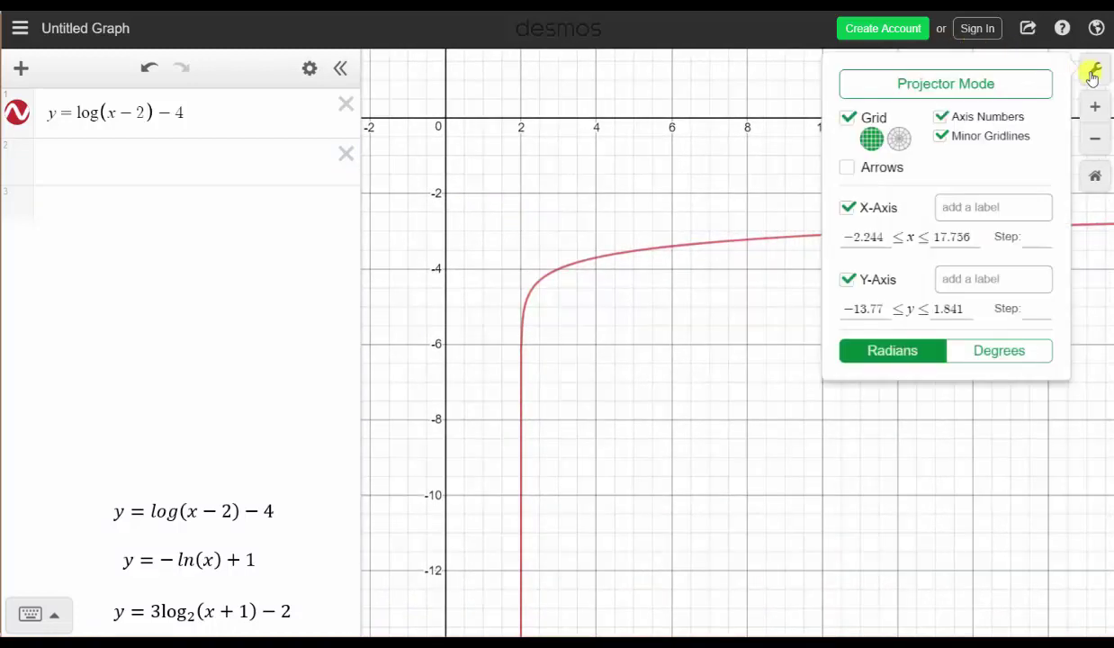
pyautogui.click(954, 83)
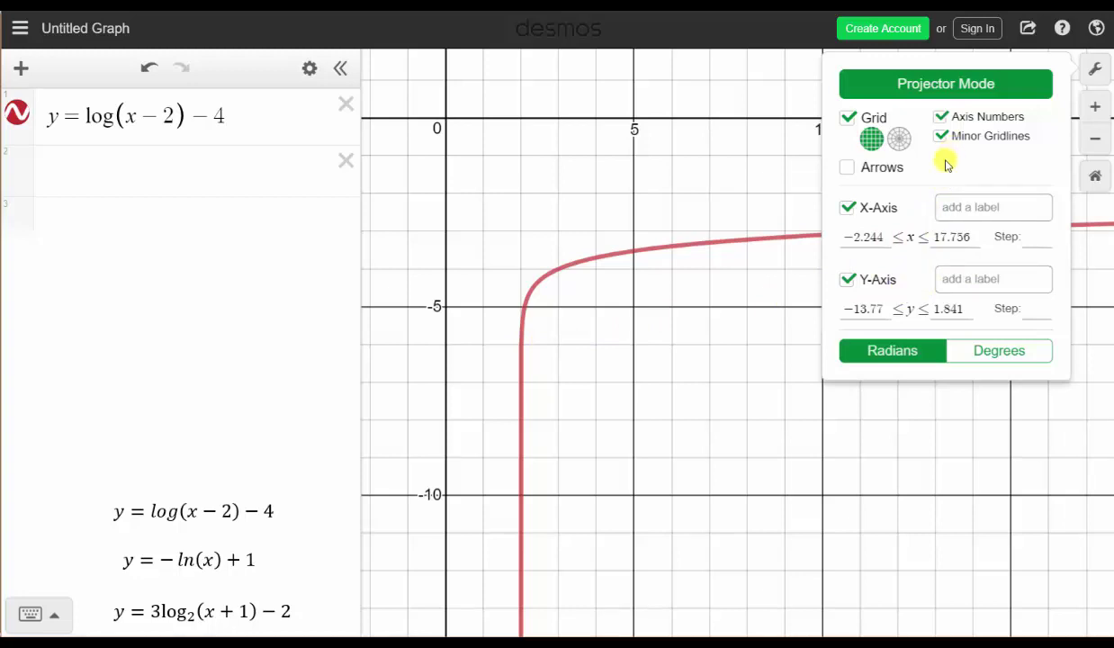
pyautogui.click(753, 164)
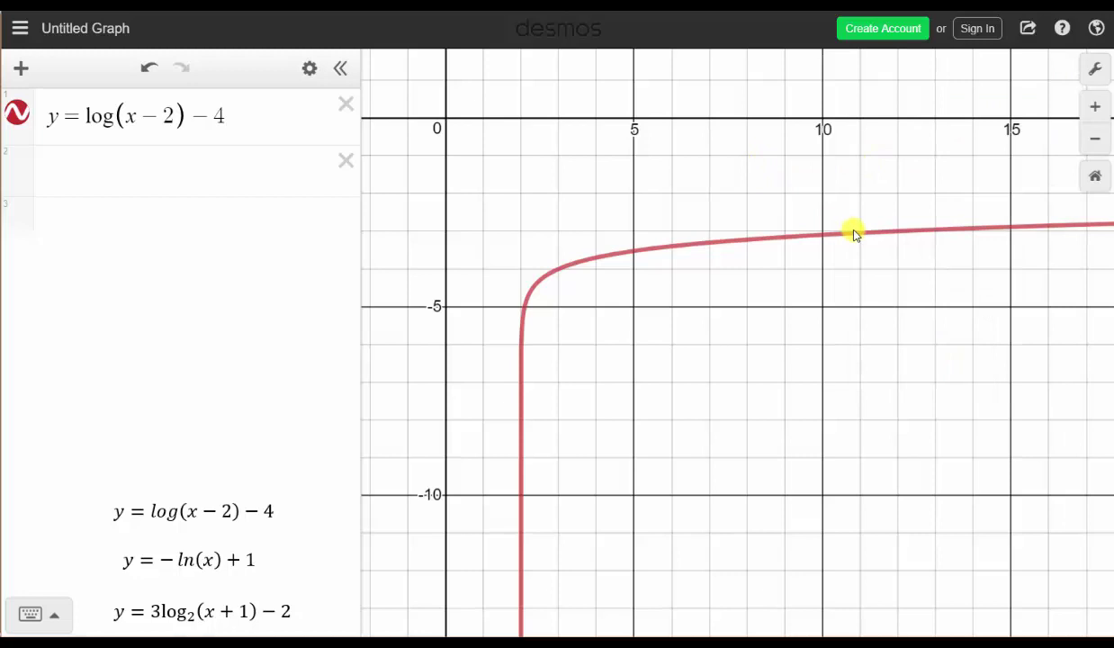
pyautogui.moveTo(855, 234); pyautogui.dragTo(695, 261)
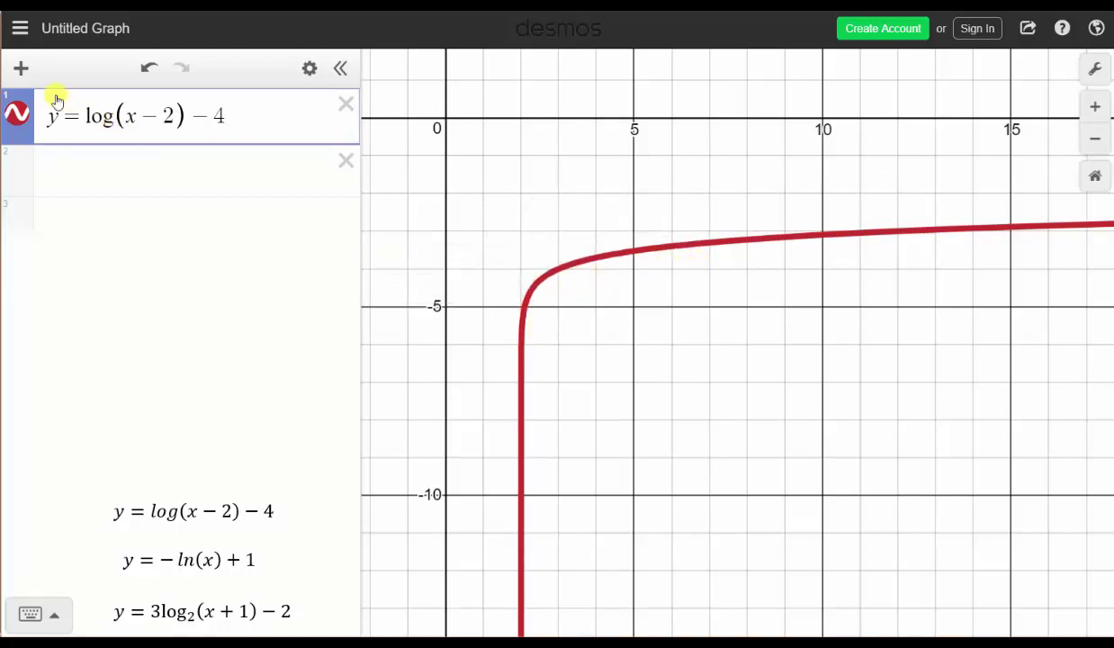
# - Add a table and set its second column header to log(x₁ − 2) − 4
pyautogui.click(22, 69)
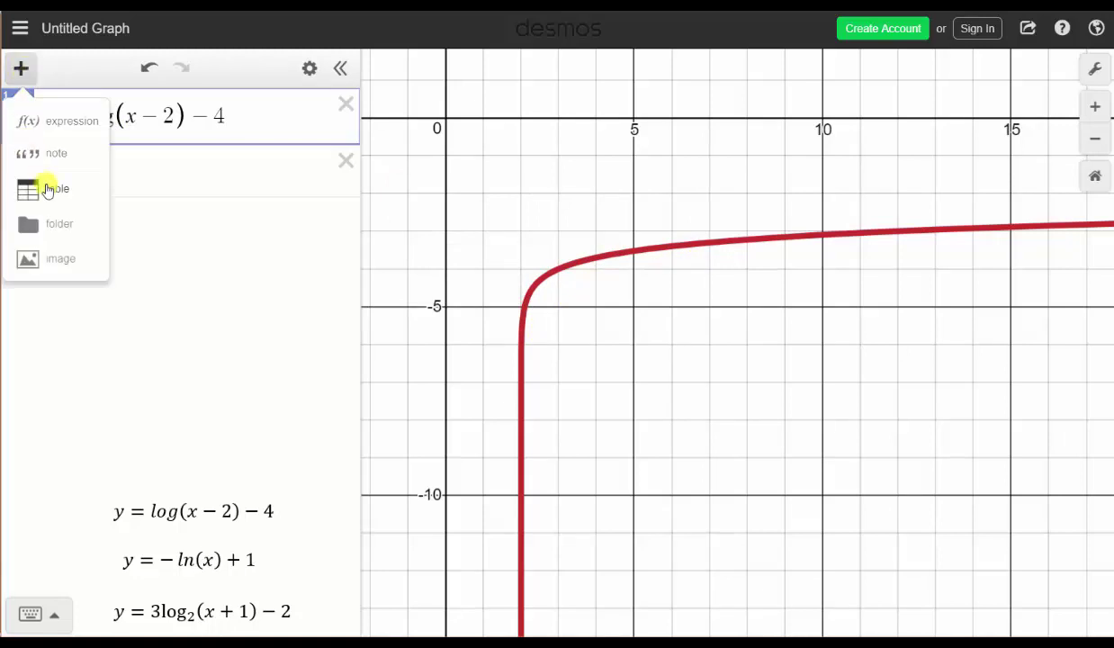
pyautogui.click(47, 186)
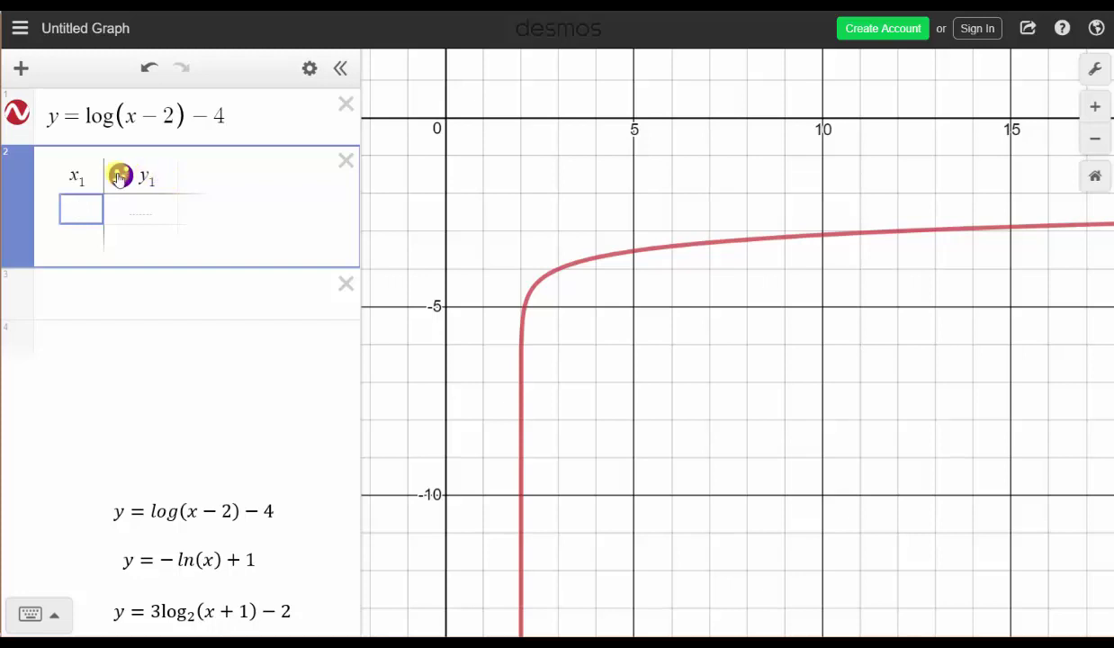
pyautogui.click(158, 175)
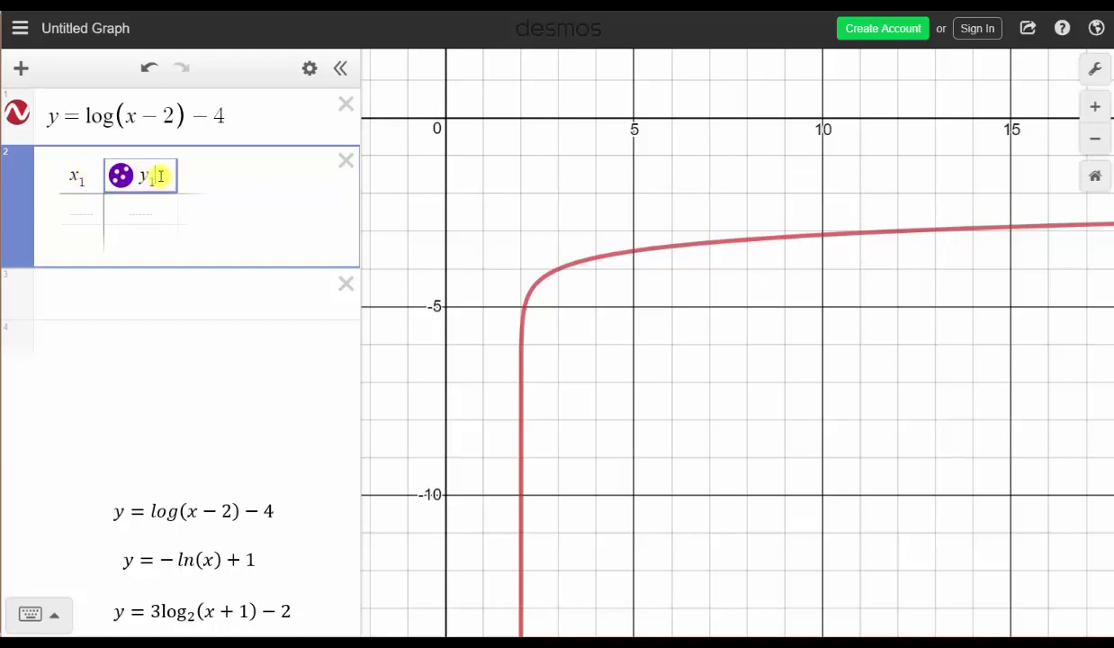
pyautogui.press('BackSpace')
pyautogui.press('BackSpace')
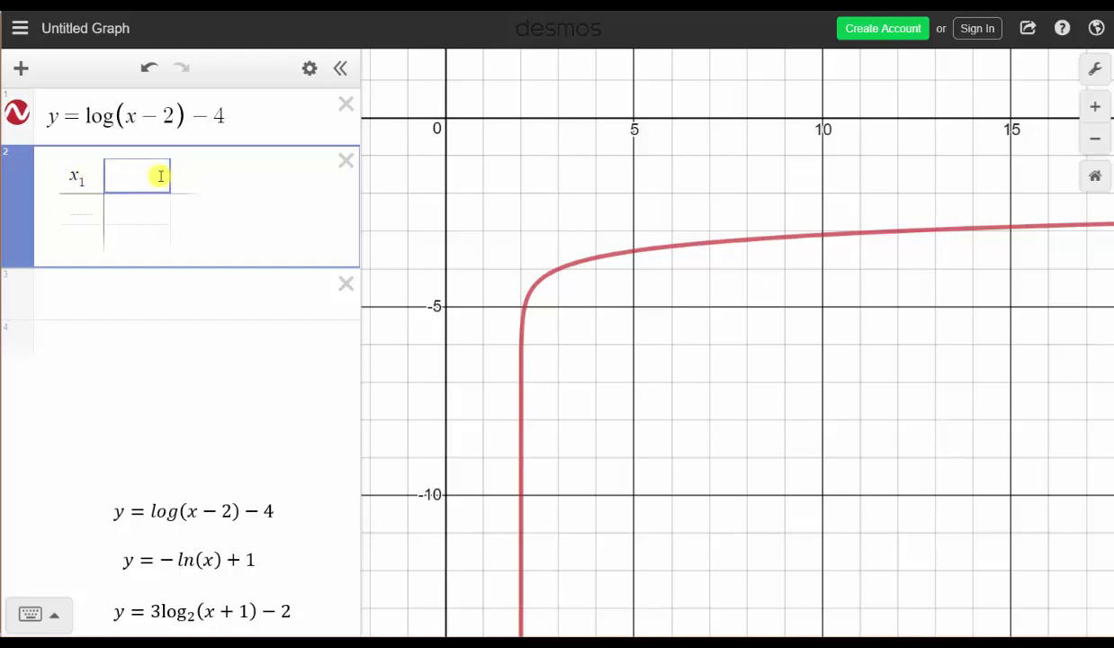
pyautogui.write('log(')
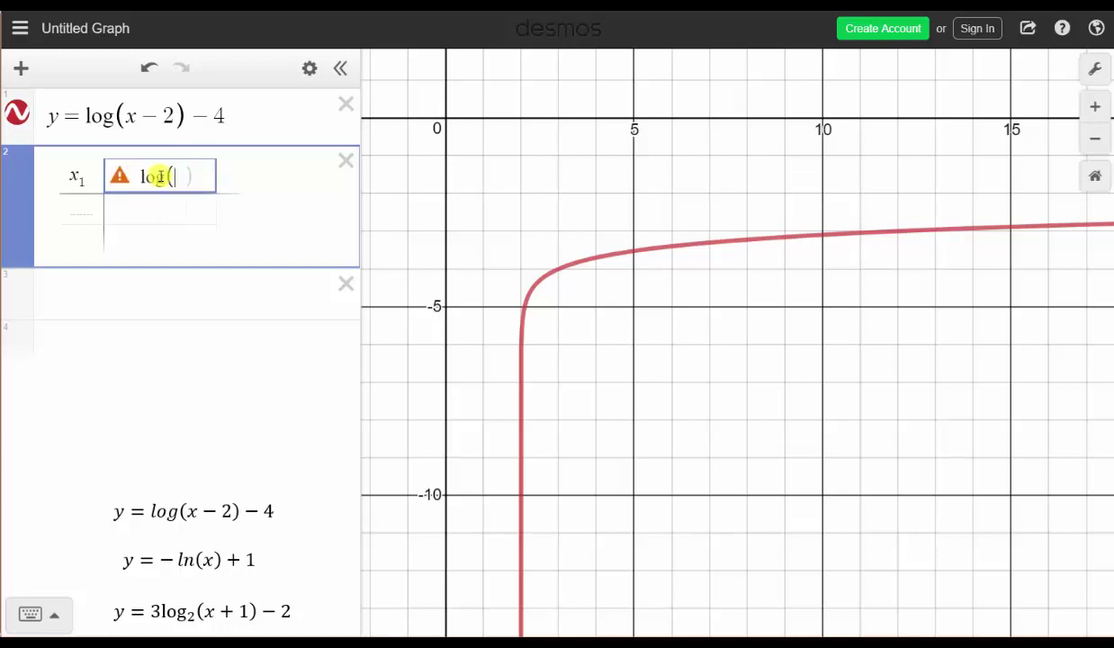
pyautogui.write('x1')
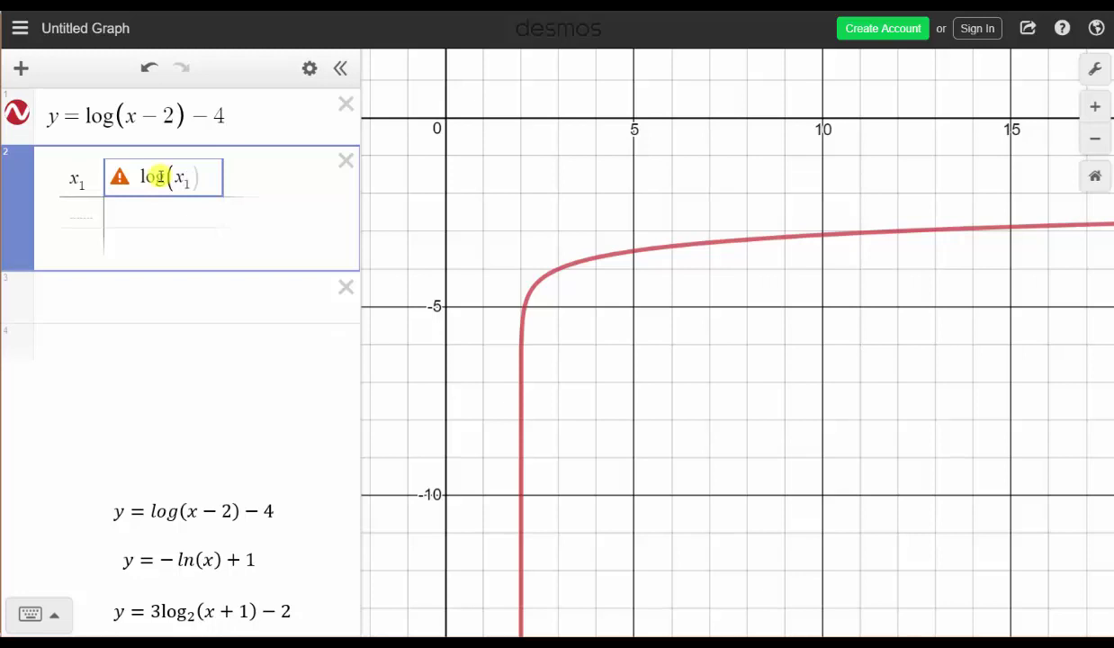
pyautogui.write('-2)')
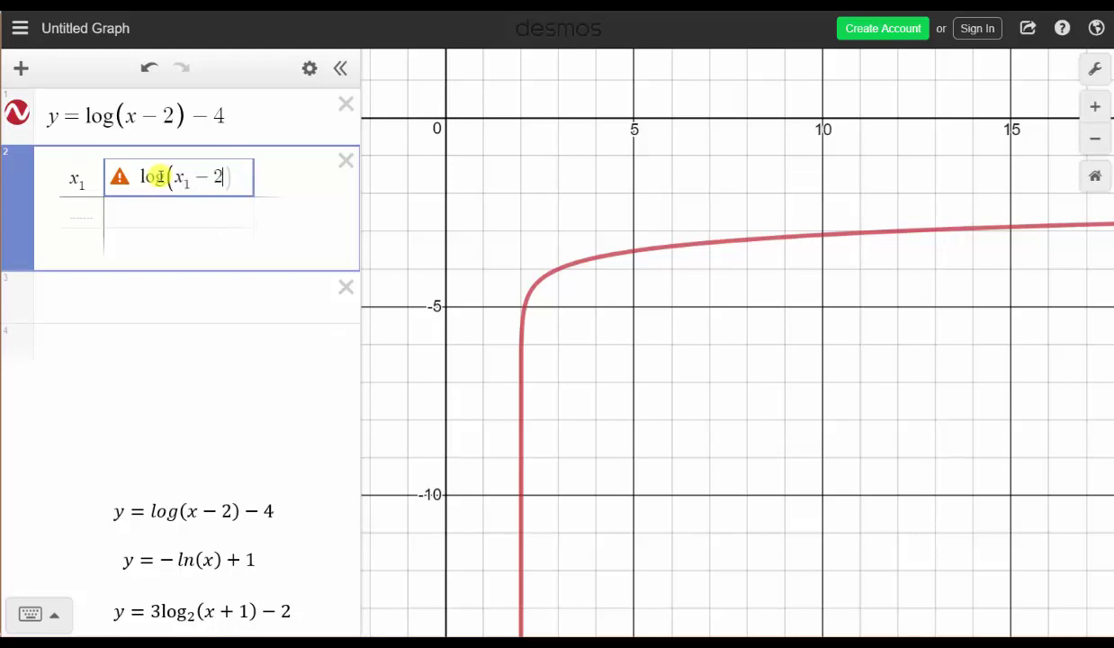
pyautogui.write('-4')
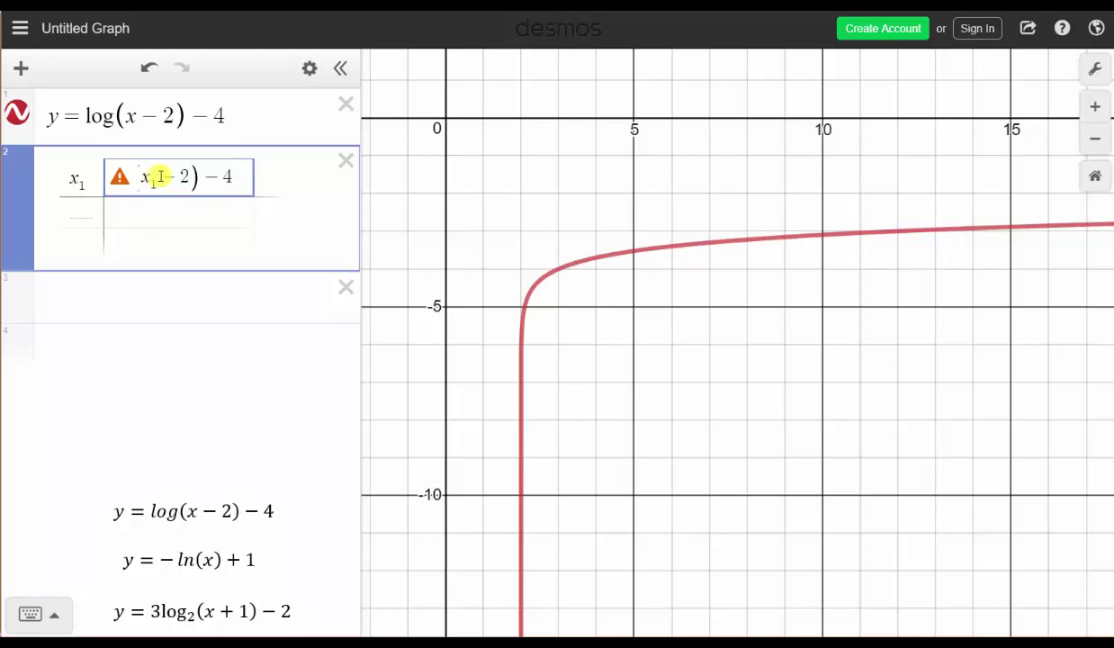
pyautogui.press('Return')
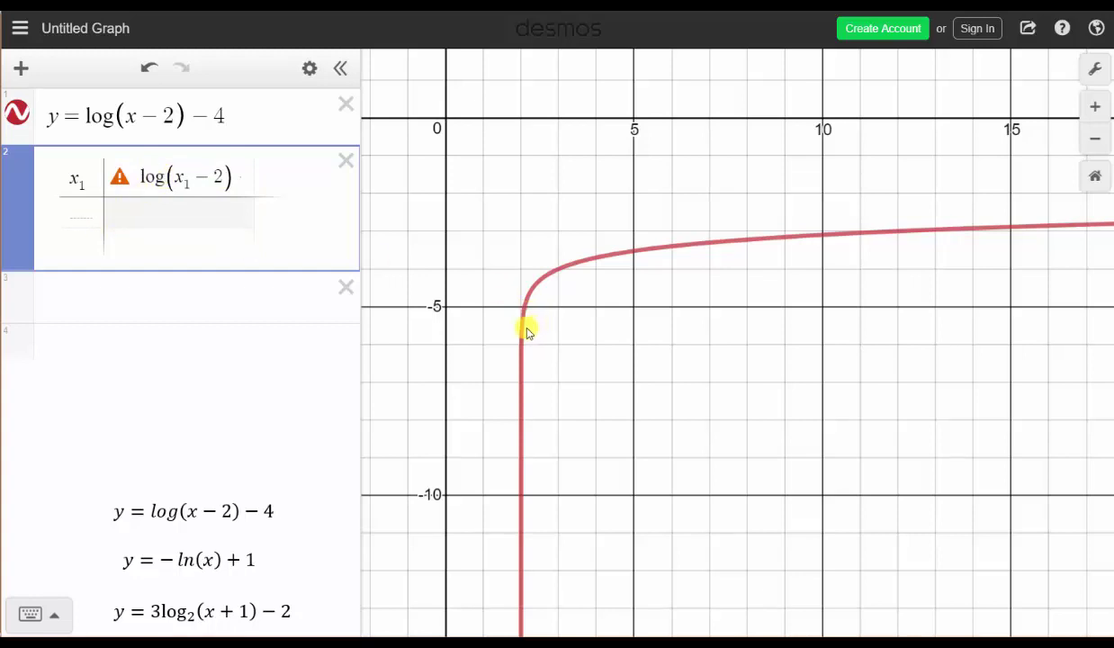
# - Fill the x₁ column with 2 and 3, auto-filling rows up to 9
pyautogui.click(79, 212)
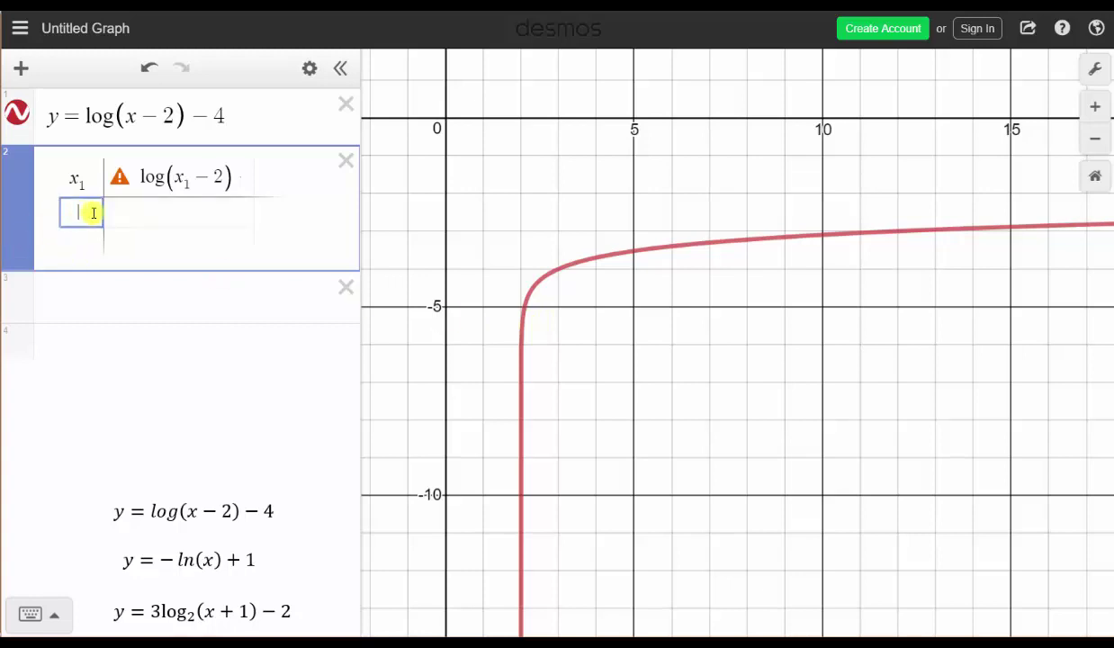
pyautogui.write('2')
pyautogui.press('Return')
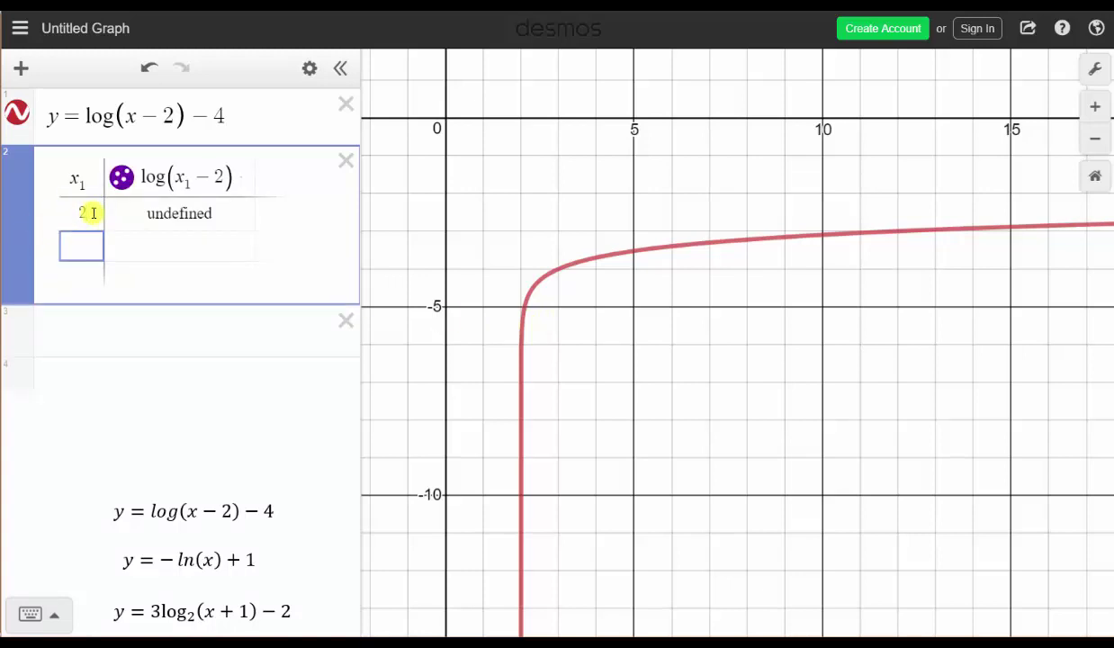
pyautogui.write('3')
pyautogui.press('Return')
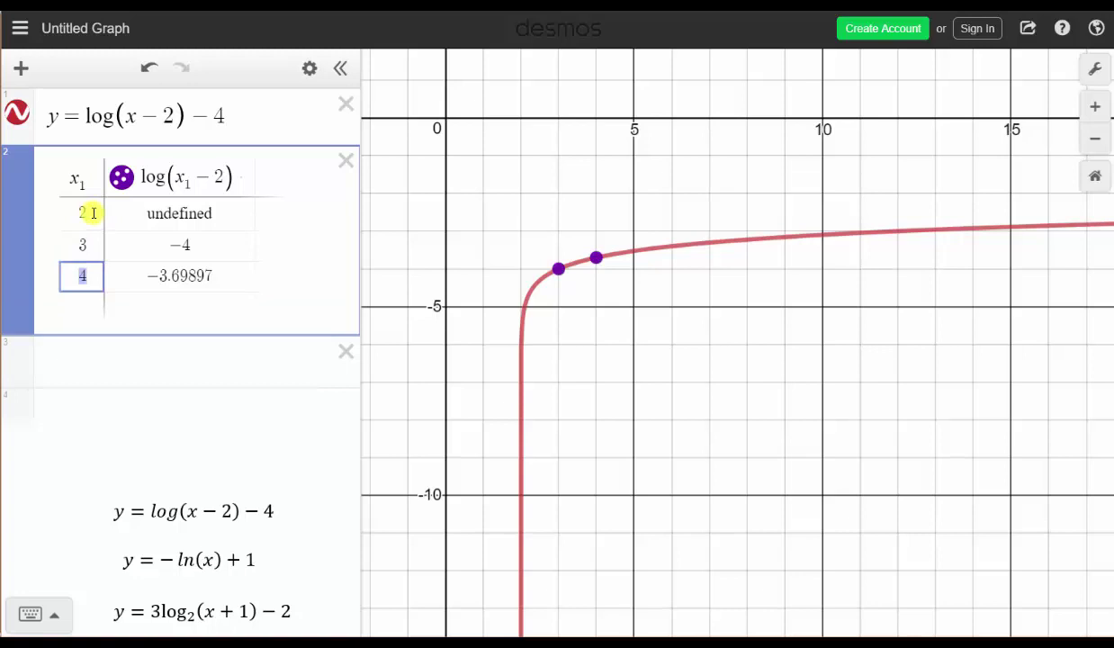
pyautogui.press('Return')
pyautogui.press('Return')
pyautogui.press('Return')
pyautogui.press('Return')
pyautogui.press('Return')
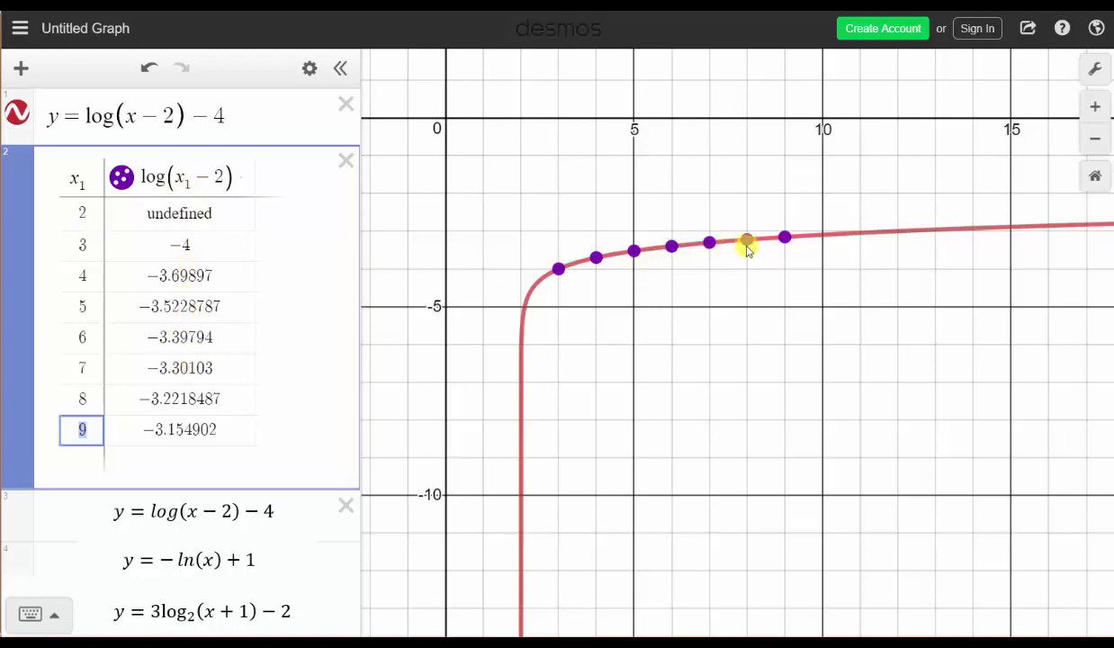
# - Show coordinate labels on the plotted points for x = 3, 4, 5, 6 and 7
pyautogui.click(559, 269)
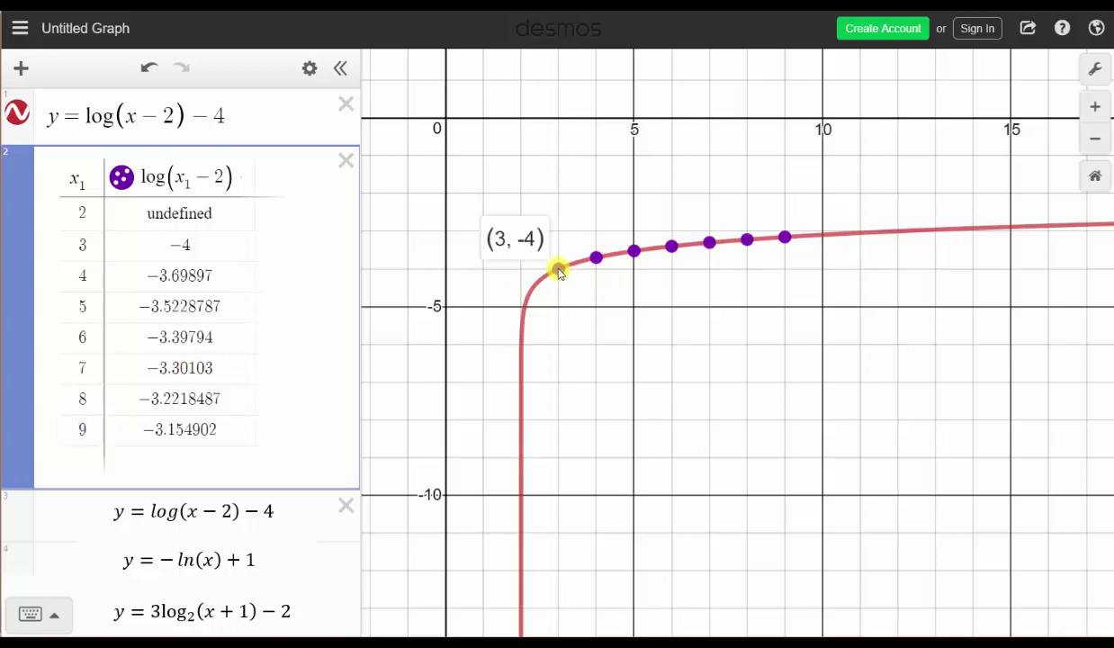
pyautogui.click(596, 259)
pyautogui.click(633, 251)
pyautogui.click(672, 246)
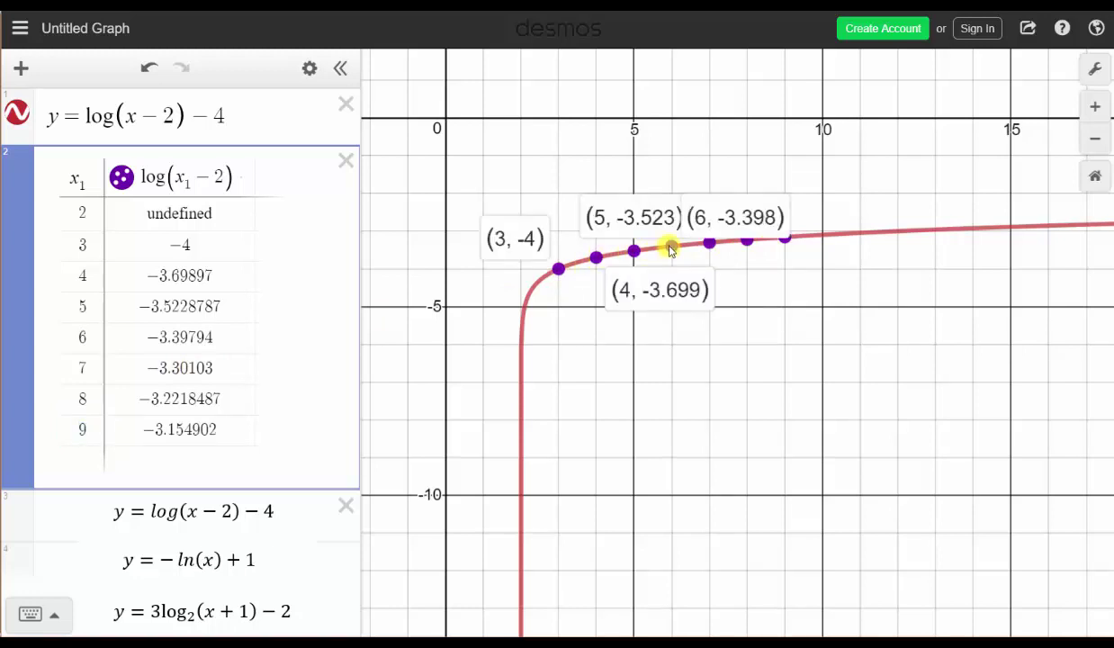
pyautogui.click(708, 245)
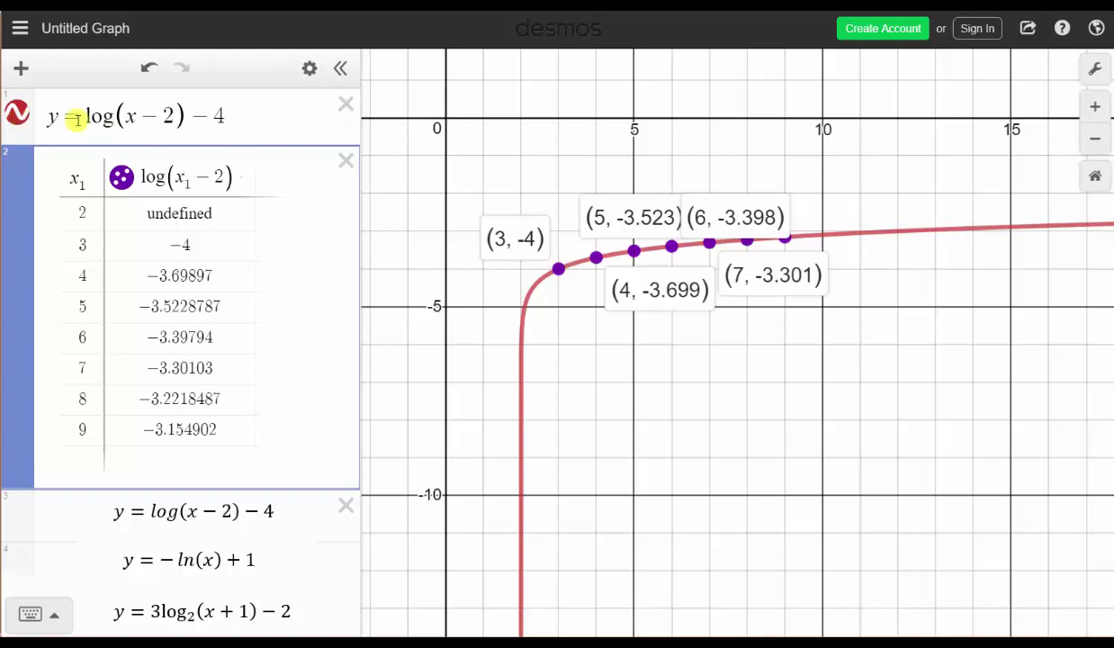
# - Delete the table and first equation, then enter y = −ln(x) + 1 in line 1
pyautogui.click(345, 162)
pyautogui.click(345, 108)
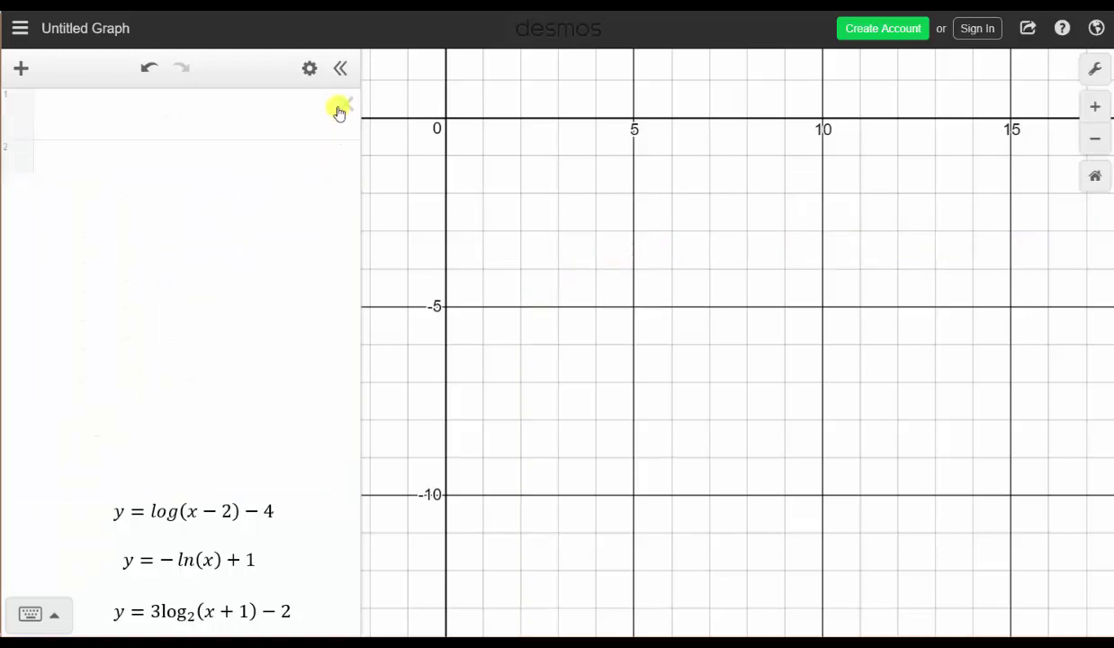
pyautogui.click(208, 119)
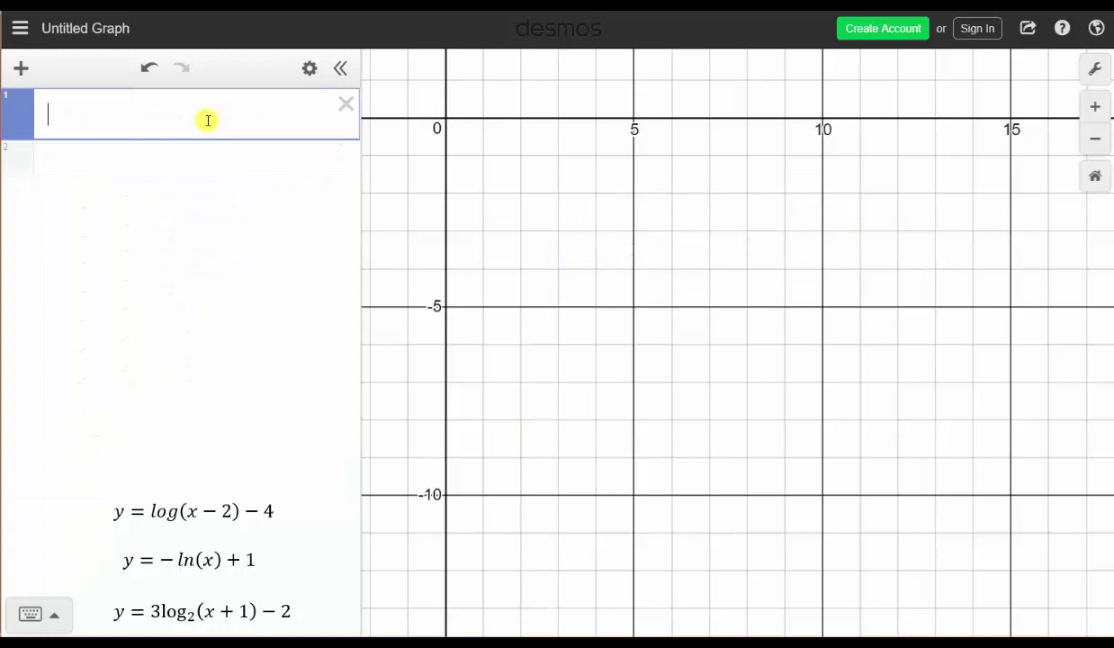
pyautogui.write('y=-ln(')
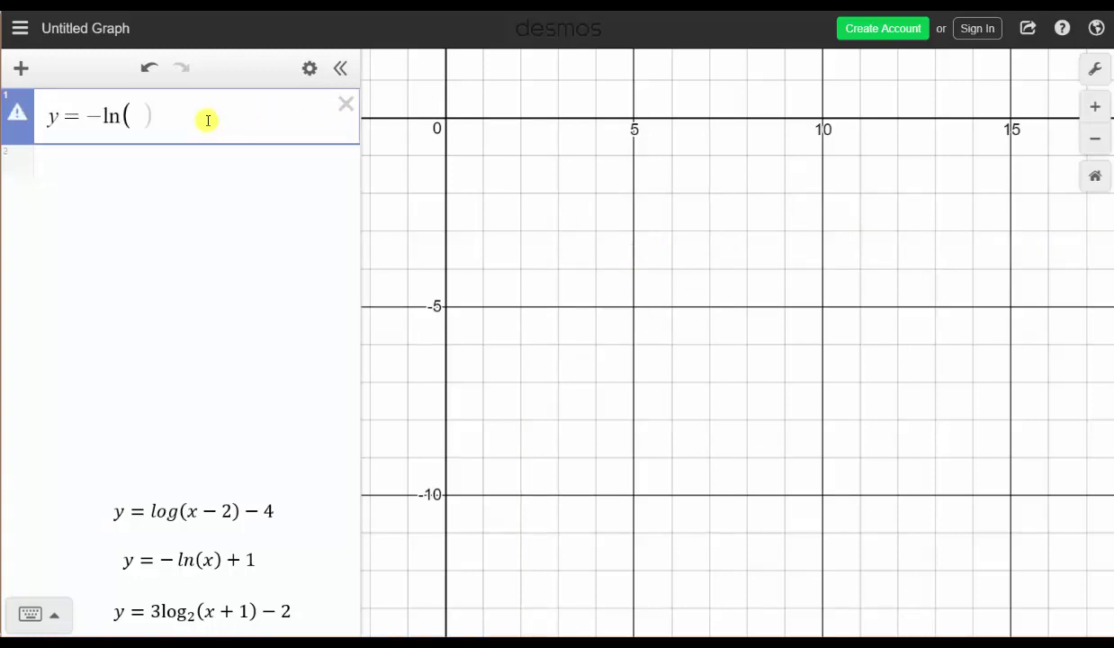
pyautogui.write('x')
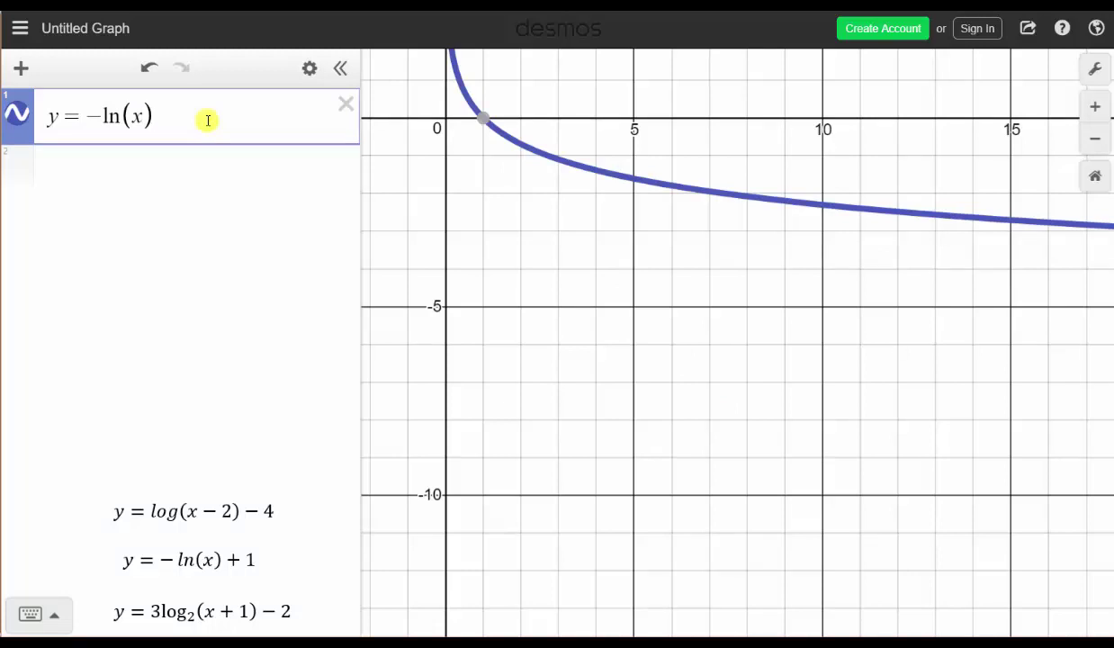
pyautogui.write('+1')
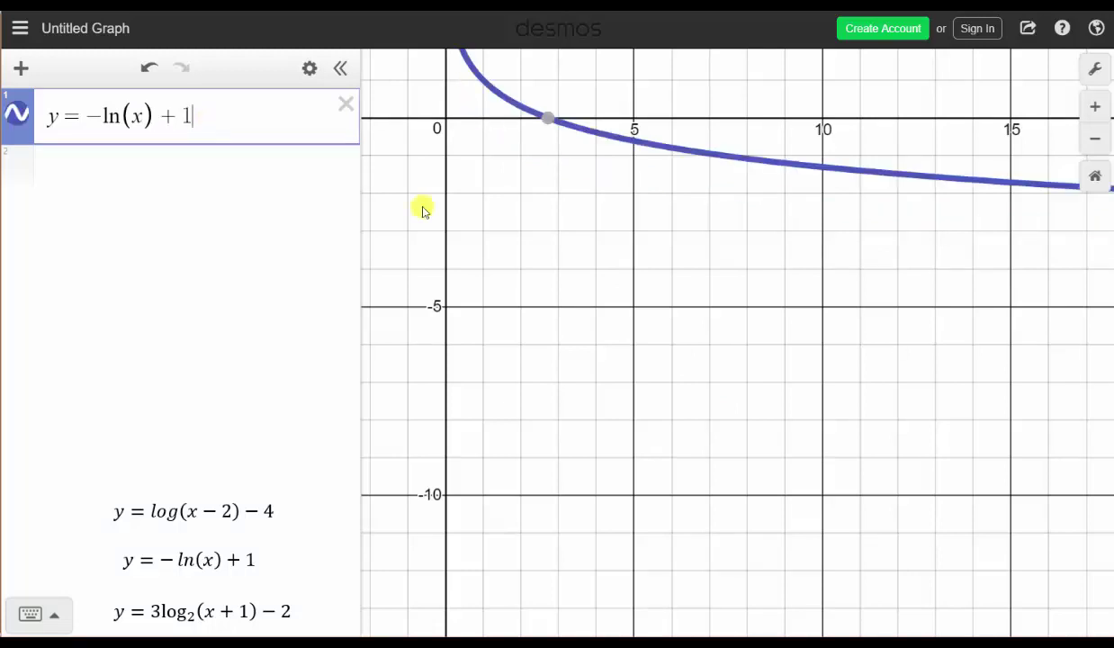
# - Pan the graph down and trace the curve near its x-axis crossing at (2.718, 0)
pyautogui.click(443, 157)
pyautogui.moveTo(443, 158); pyautogui.dragTo(444, 510)
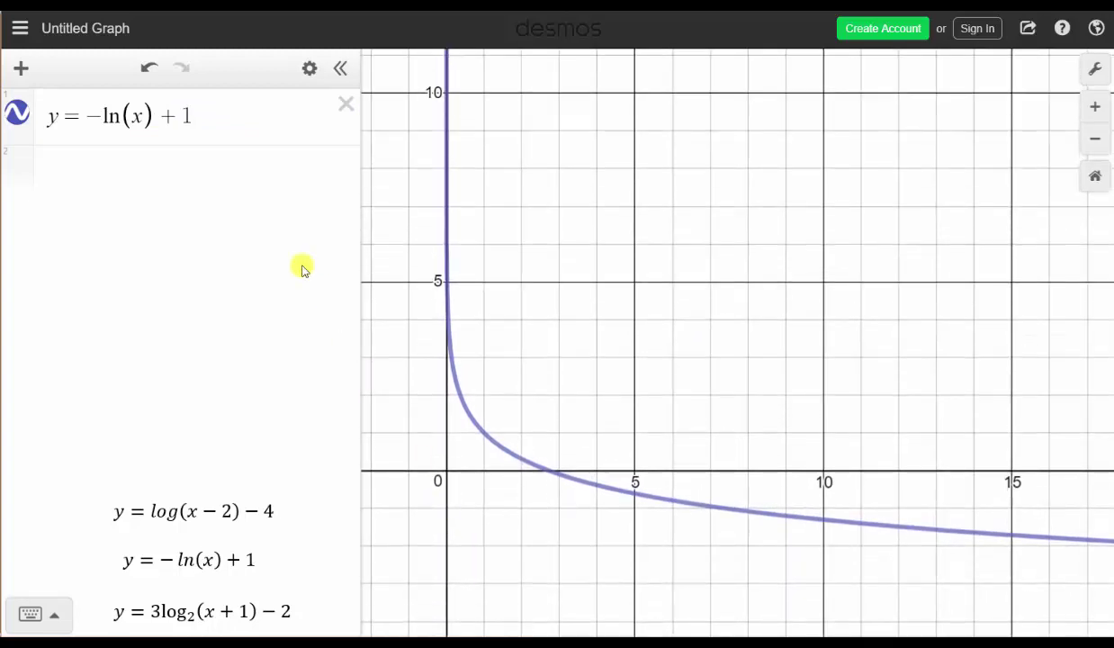
pyautogui.click(200, 112)
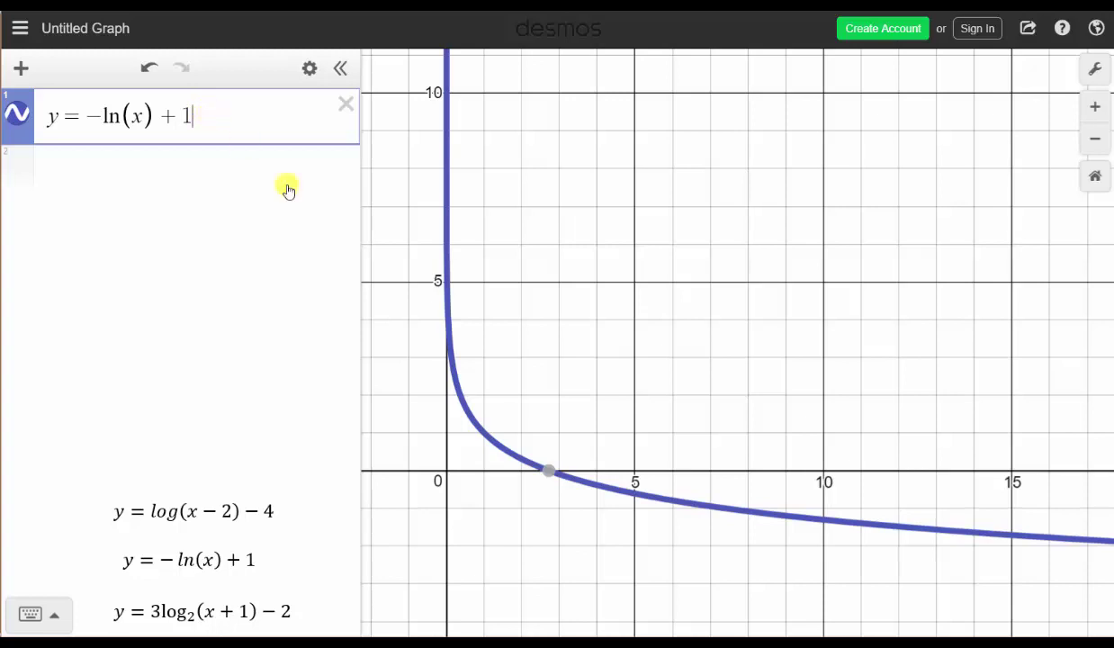
pyautogui.moveTo(550, 472)
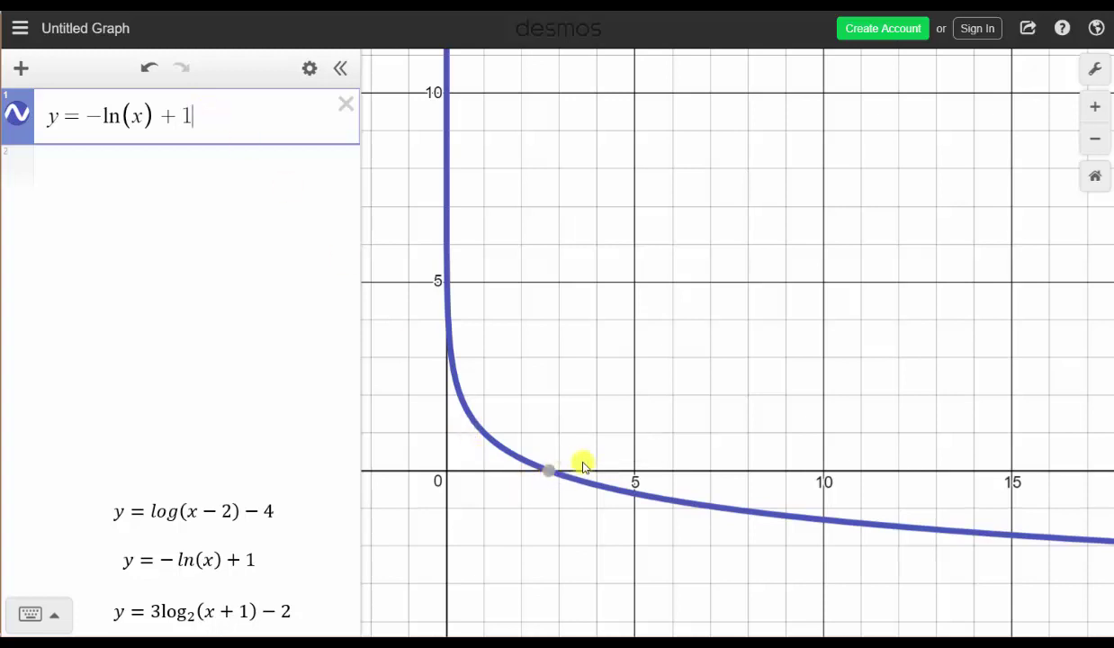
pyautogui.moveTo(551, 475)
pyautogui.mouseDown()
pyautogui.moveTo(905, 525)
pyautogui.moveTo(597, 469)
pyautogui.moveTo(532, 448)
pyautogui.moveTo(477, 400)
pyautogui.mouseUp()
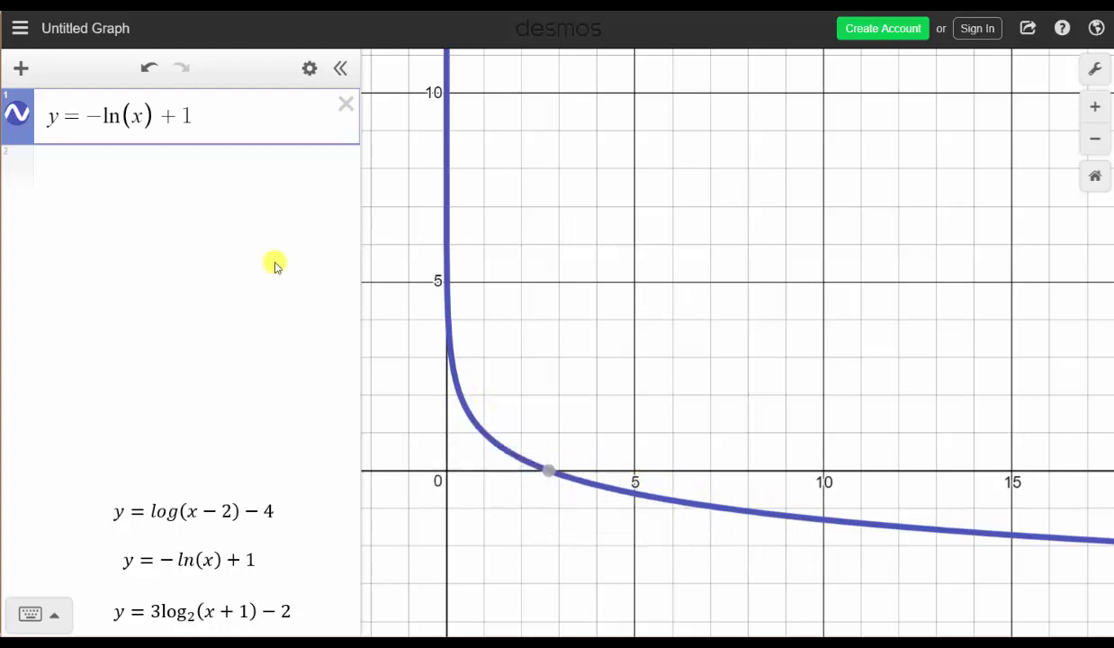
# - Add a table whose second column header is −ln(x₁) + 1
pyautogui.click(21, 67)
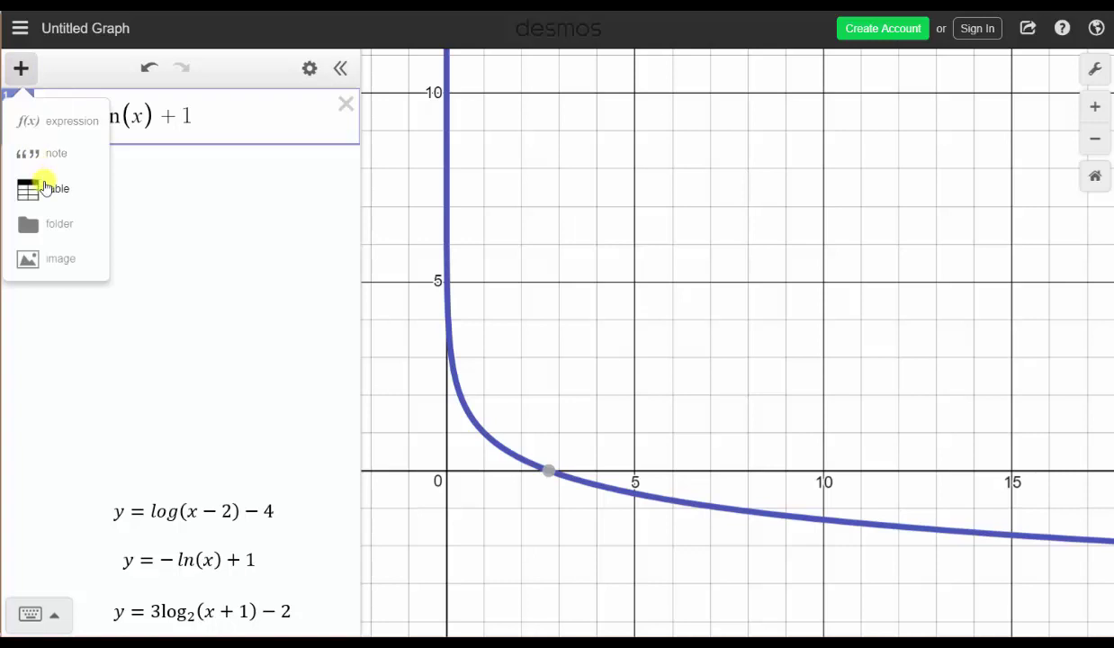
pyautogui.click(36, 186)
pyautogui.moveTo(153, 176); pyautogui.dragTo(137, 172)
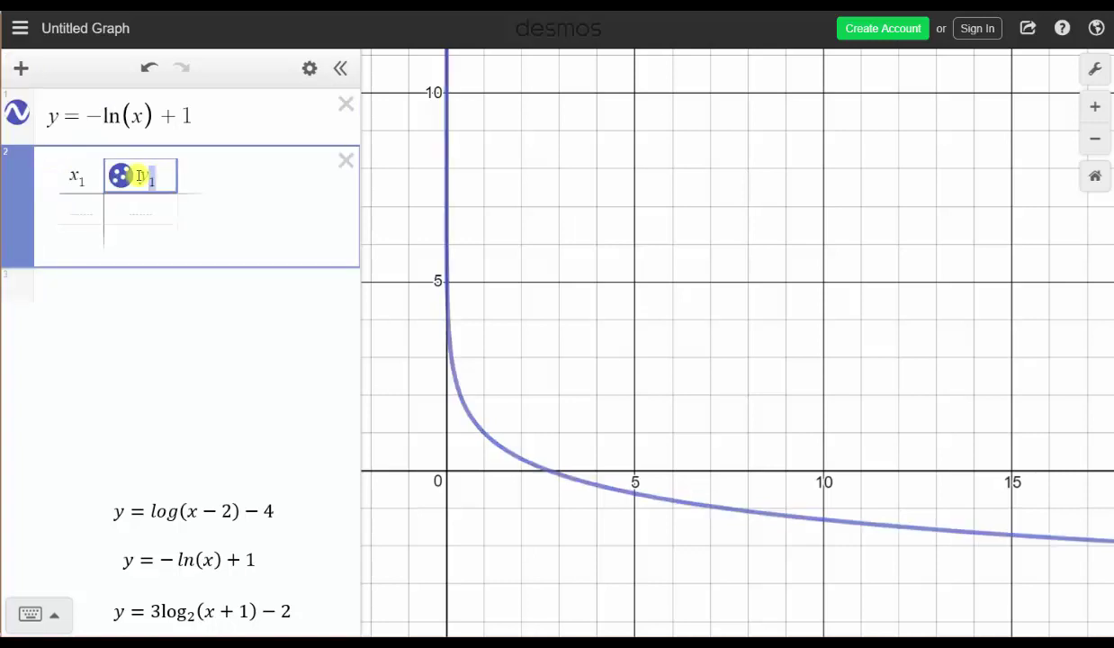
pyautogui.press('BackSpace')
pyautogui.write('-ln(x')
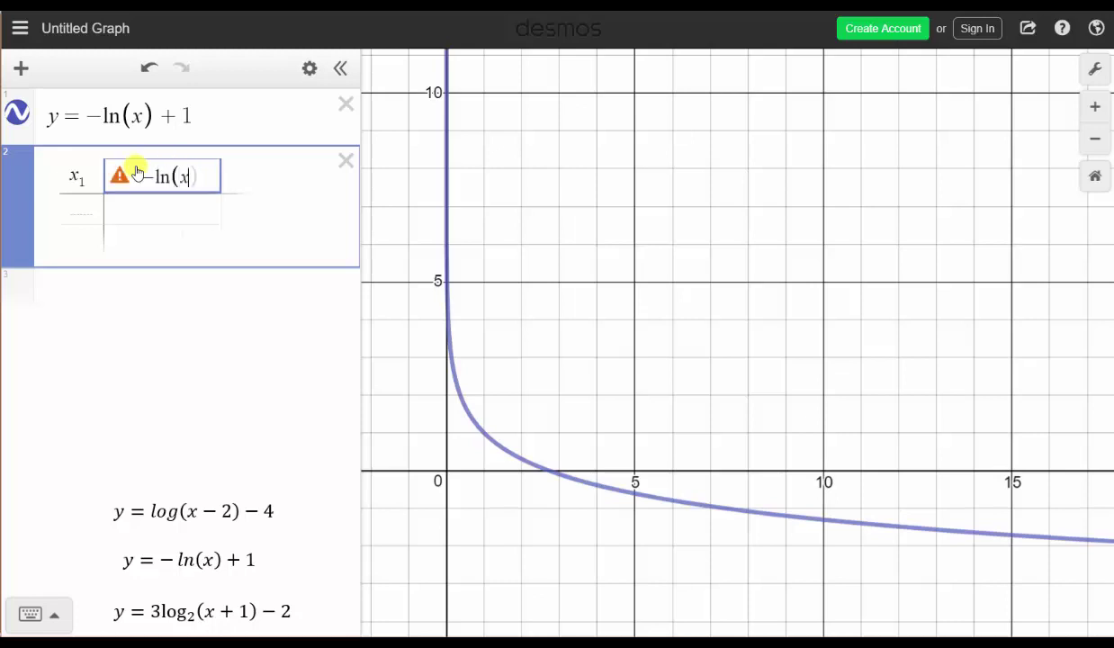
pyautogui.write('1)+1')
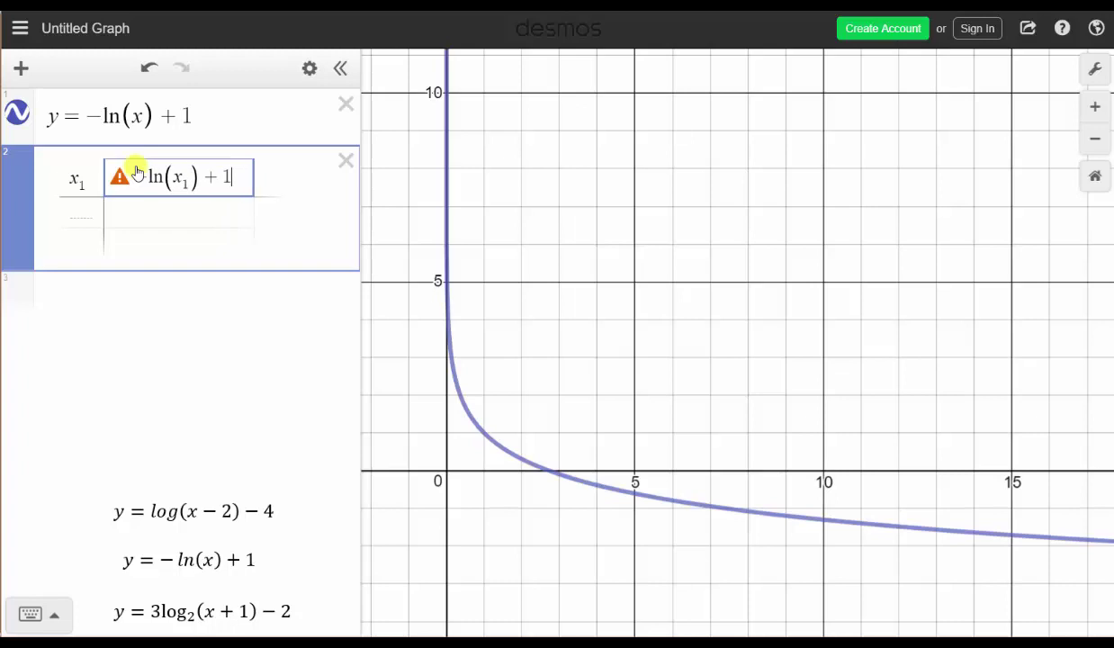
pyautogui.press('Return')
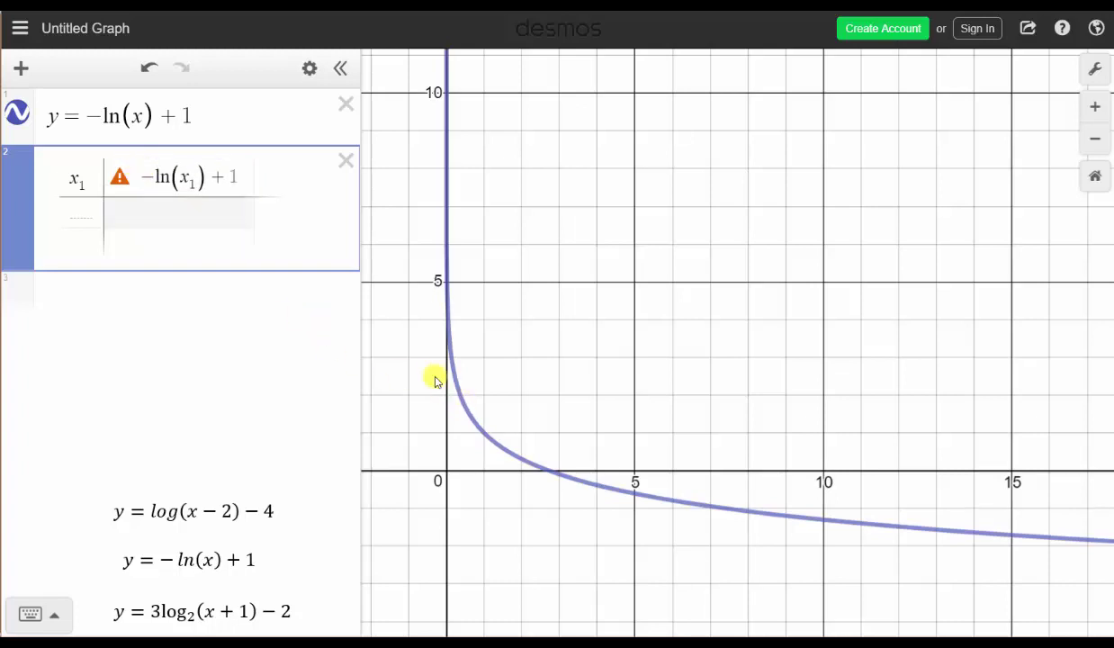
# - Enter x₁ values 0 and 1, then auto-fill further rows 2, 3 and onward
pyautogui.click(88, 213)
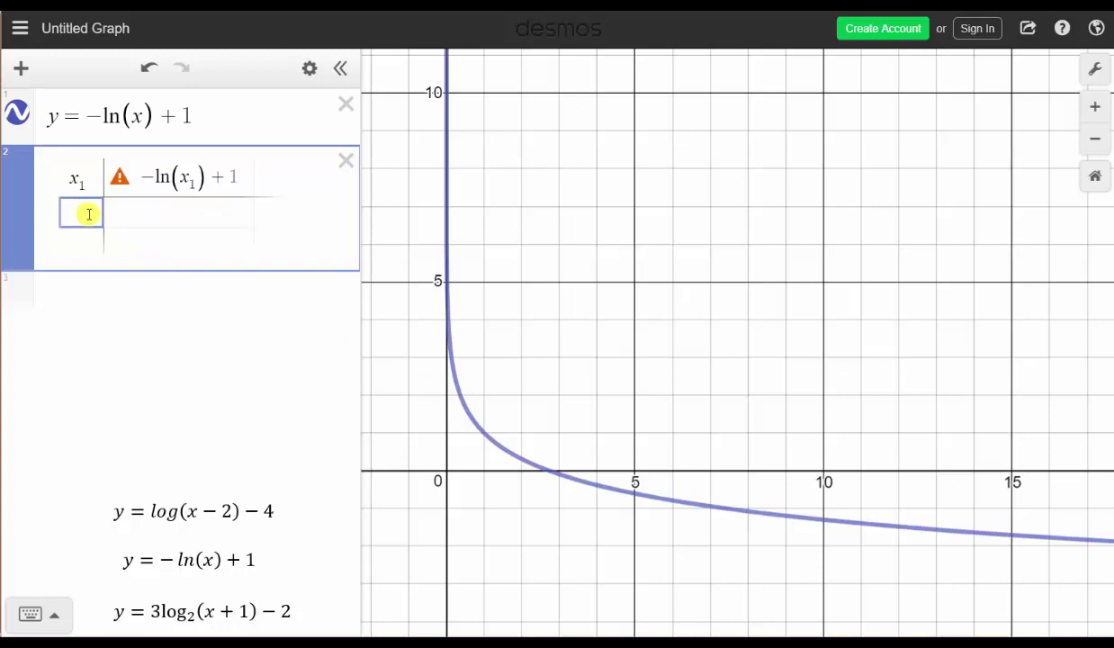
pyautogui.write('0')
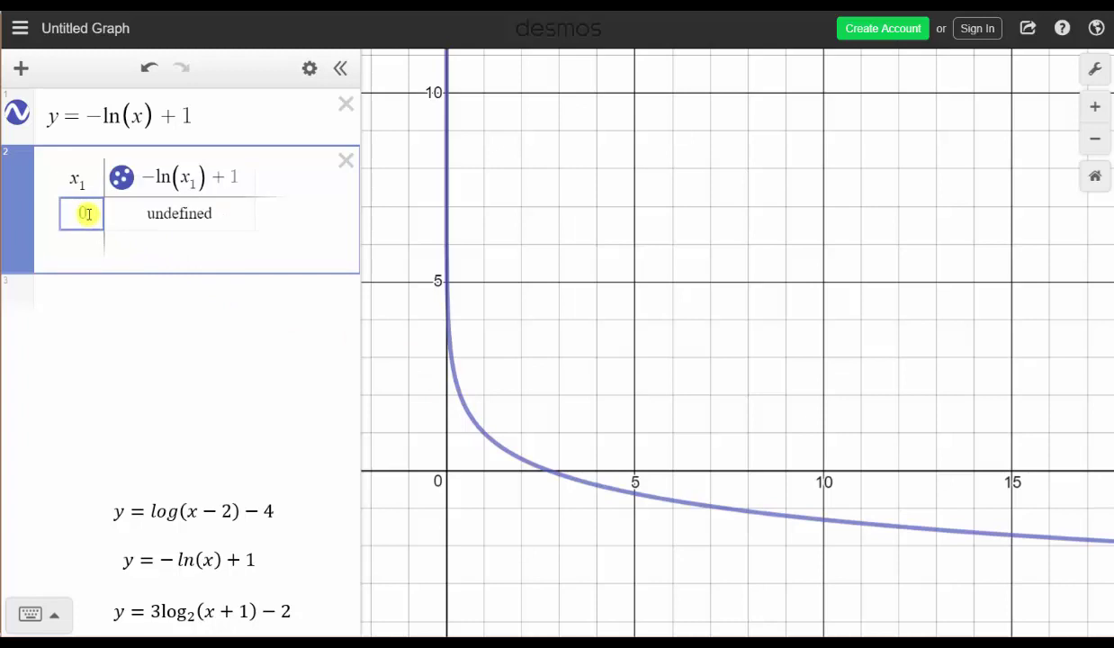
pyautogui.press('Return')
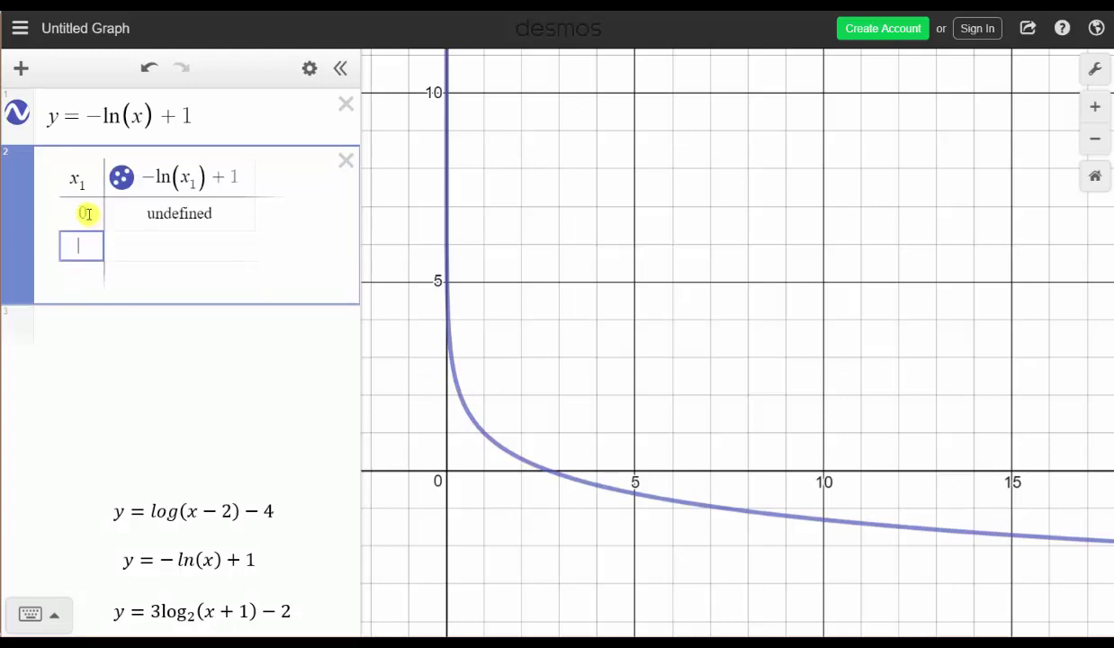
pyautogui.write('1')
pyautogui.press('Return')
pyautogui.press('Return')
pyautogui.press('Return')
pyautogui.press('Return')
pyautogui.press('Return')
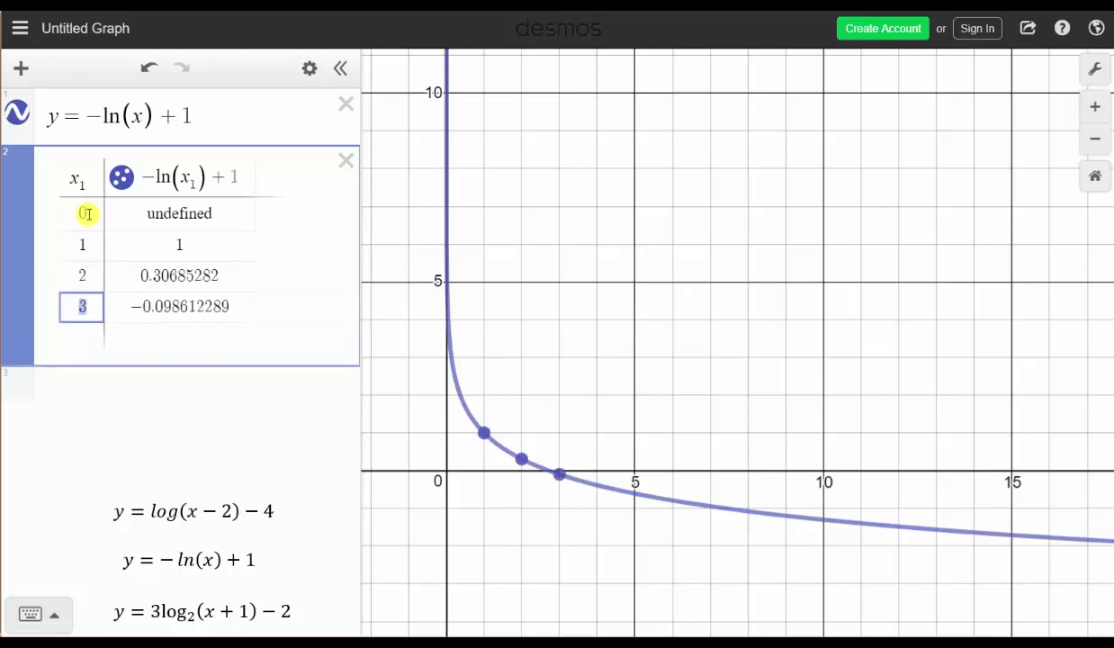
pyautogui.press('Return')
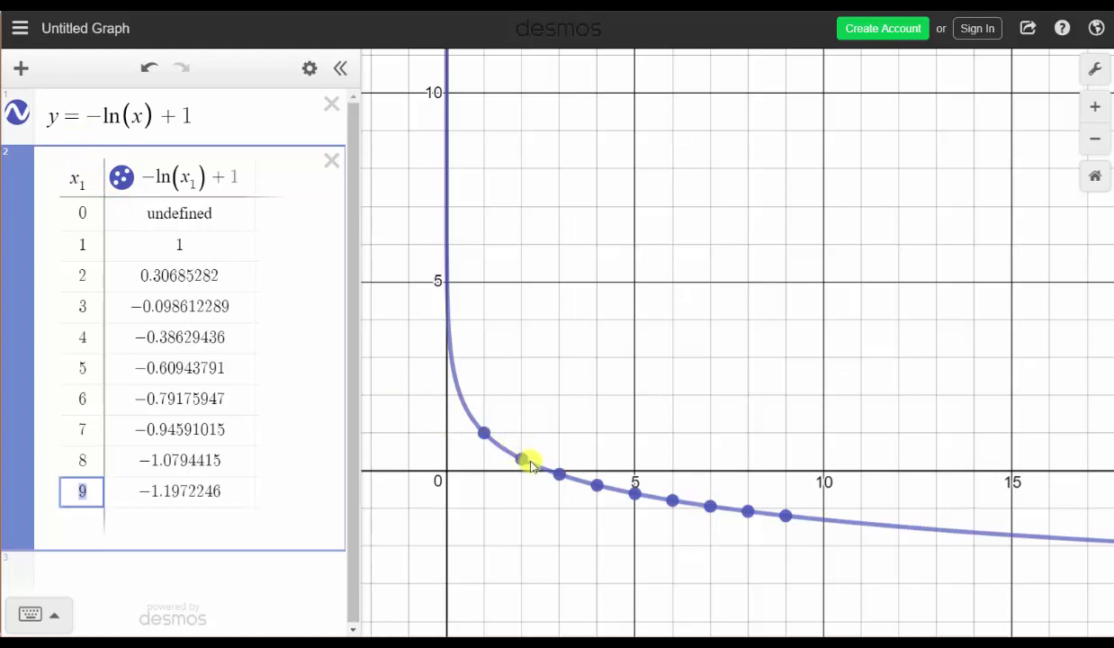
# - Colour the table's plotted points red
pyautogui.click(123, 179)
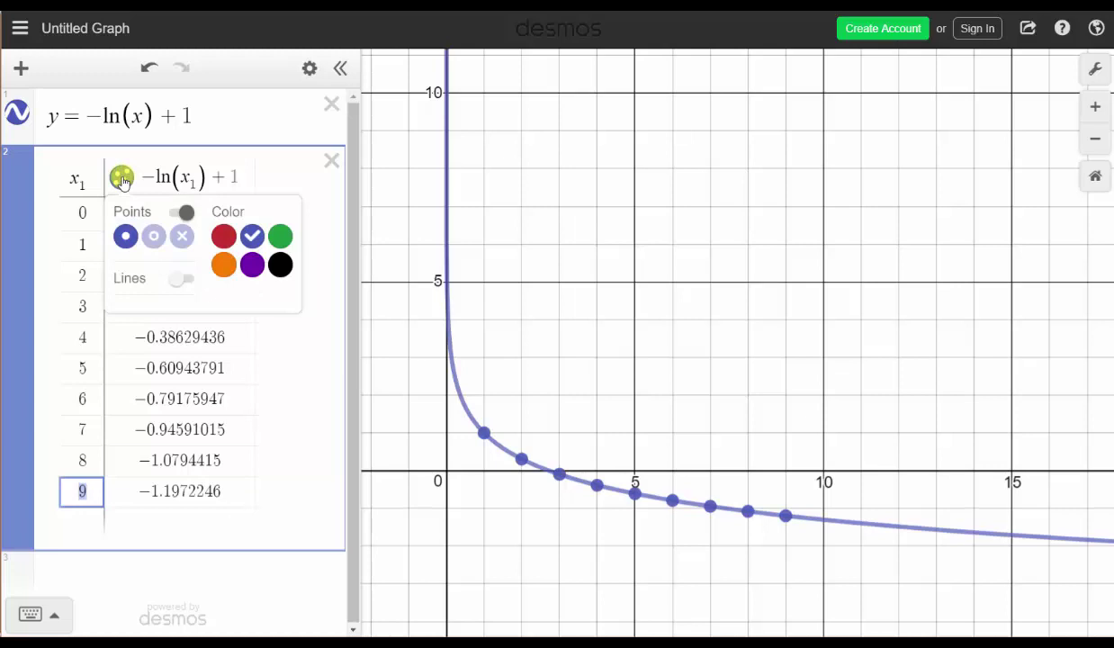
pyautogui.click(222, 237)
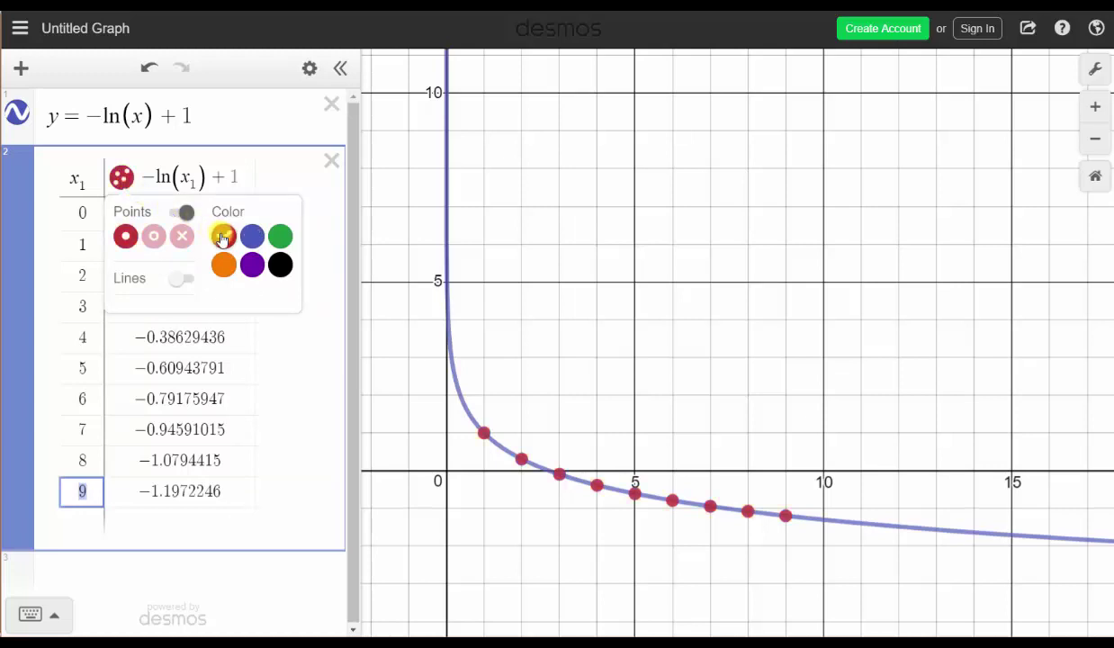
pyautogui.click(18, 115)
# - Make the y = −ln(x) + 1 curve black
pyautogui.click(18, 115)
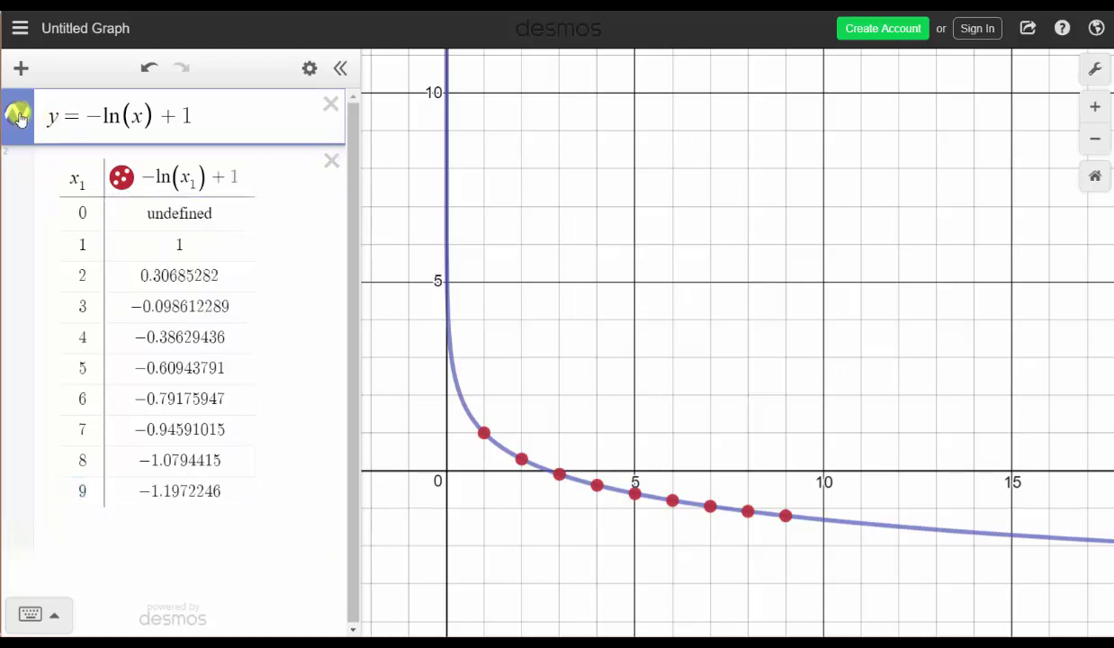
pyautogui.click(18, 115)
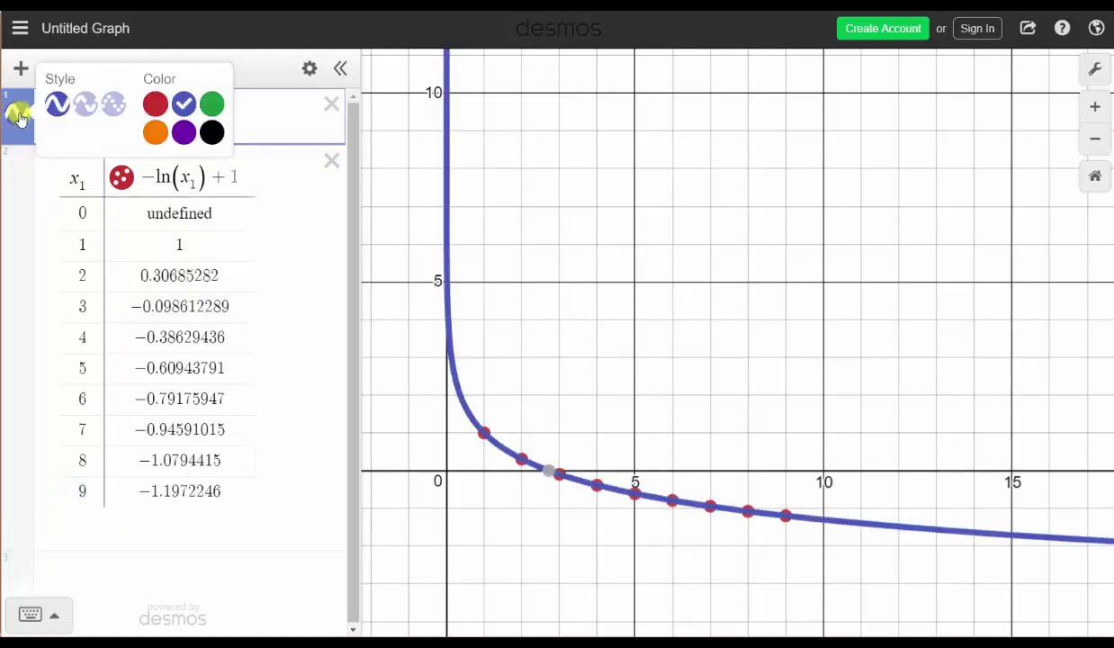
pyautogui.click(211, 135)
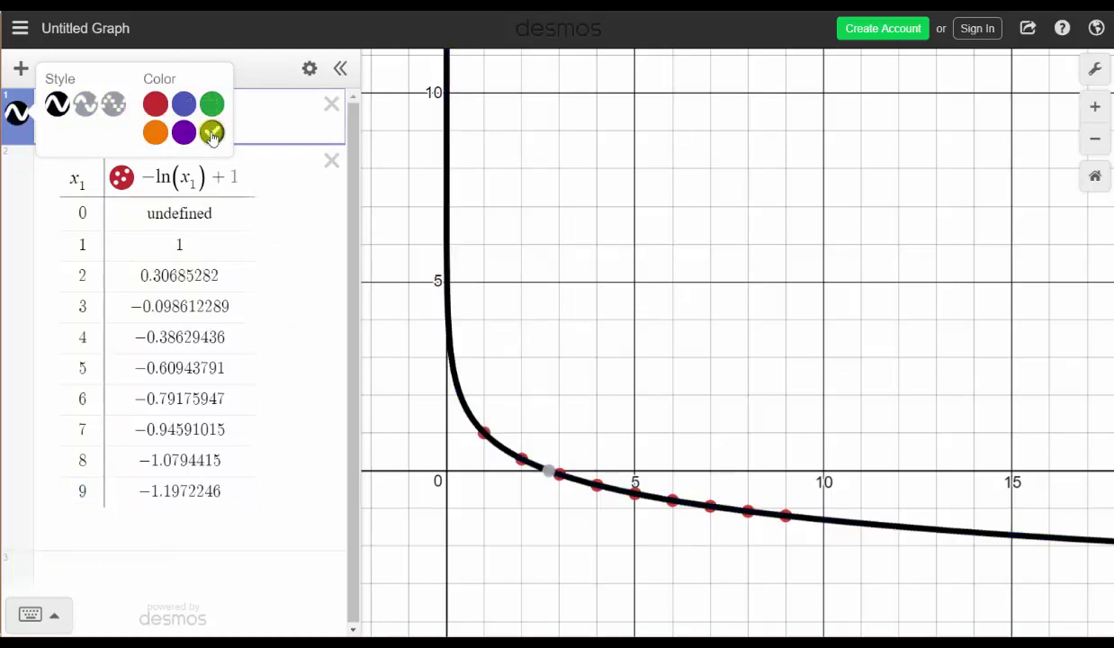
pyautogui.click(484, 430)
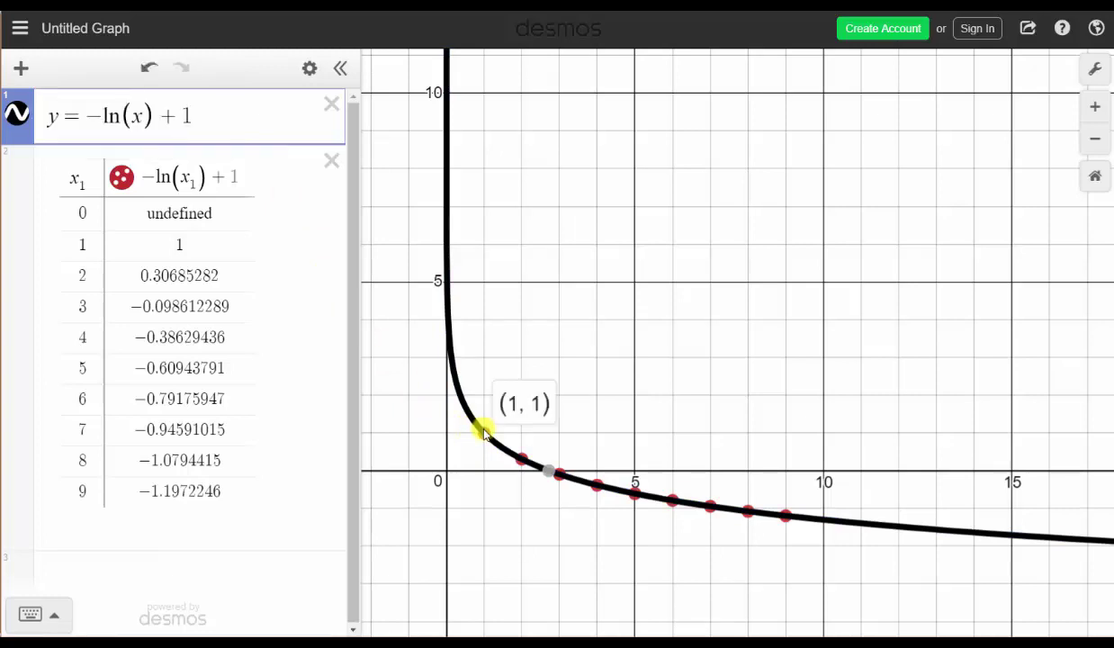
# - Label the table points' coordinates and add a row x₁ = 0.5 below 9
pyautogui.click(594, 482)
pyautogui.click(710, 508)
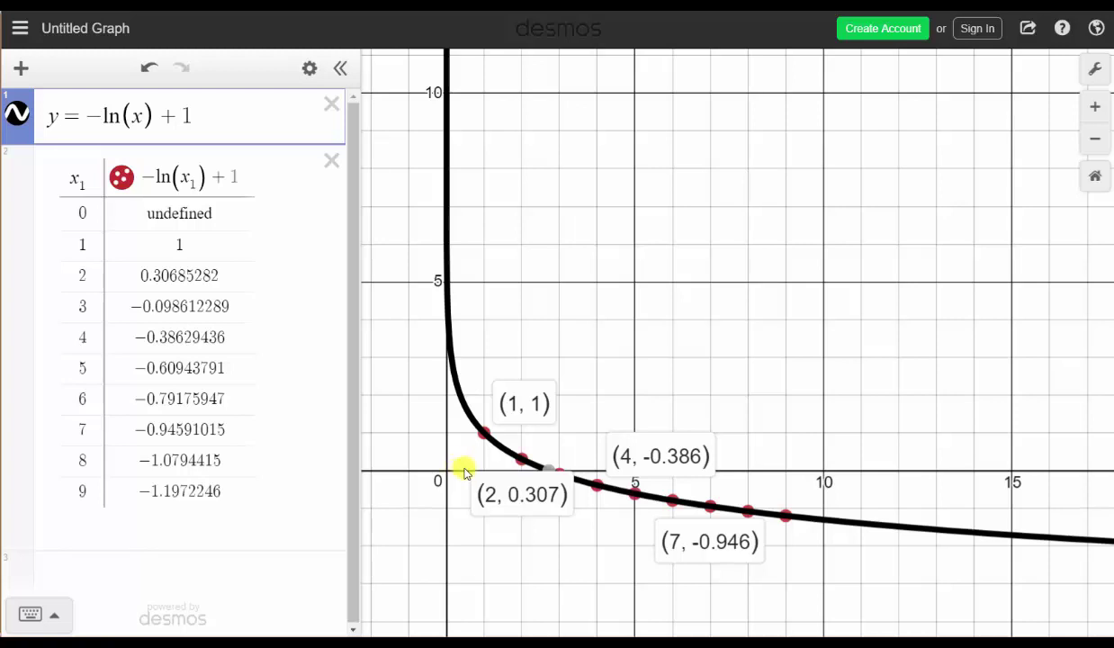
pyautogui.click(94, 485)
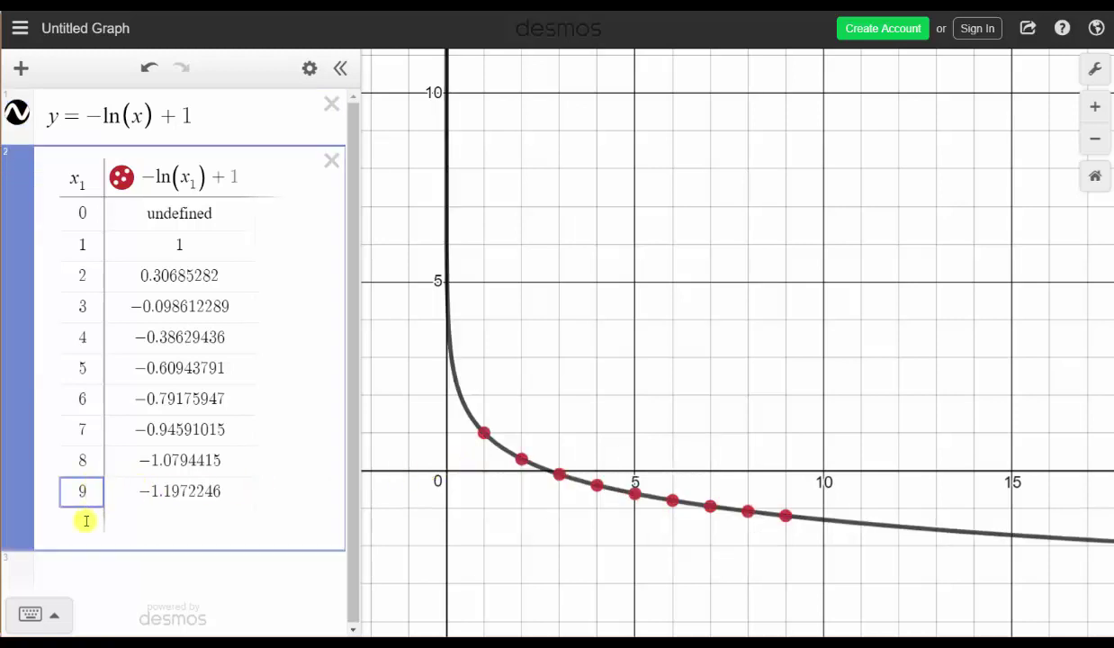
pyautogui.click(86, 522)
pyautogui.write('0.5')
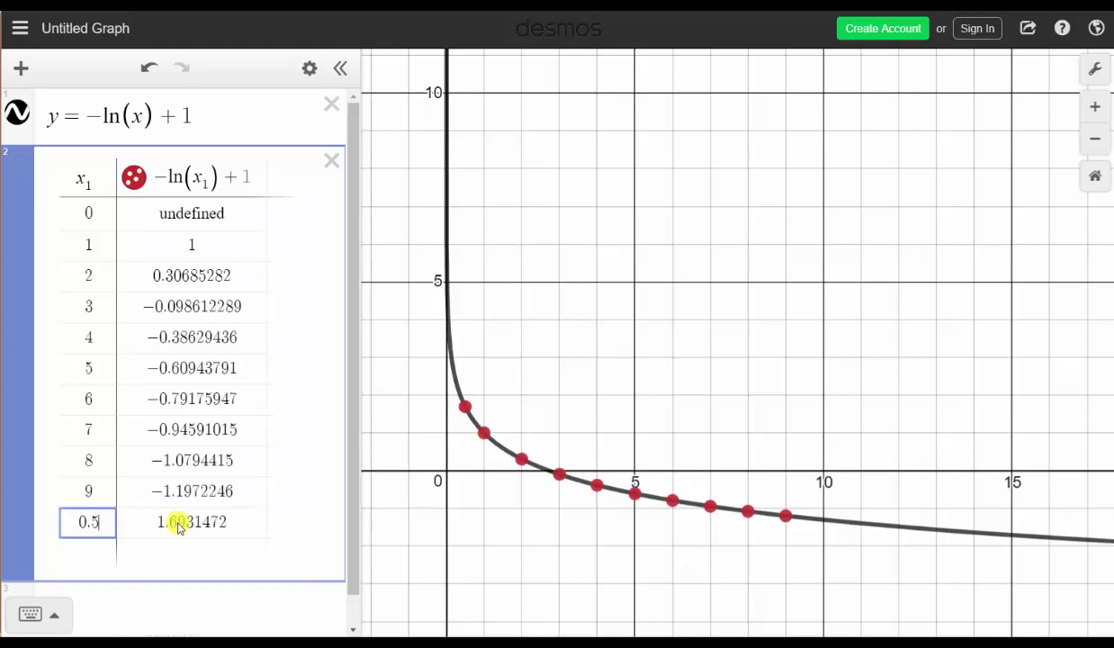
# - Delete the table and −ln curve, then enter y = 3log₂(x + 1) − 2 as expression 1
pyautogui.click(332, 160)
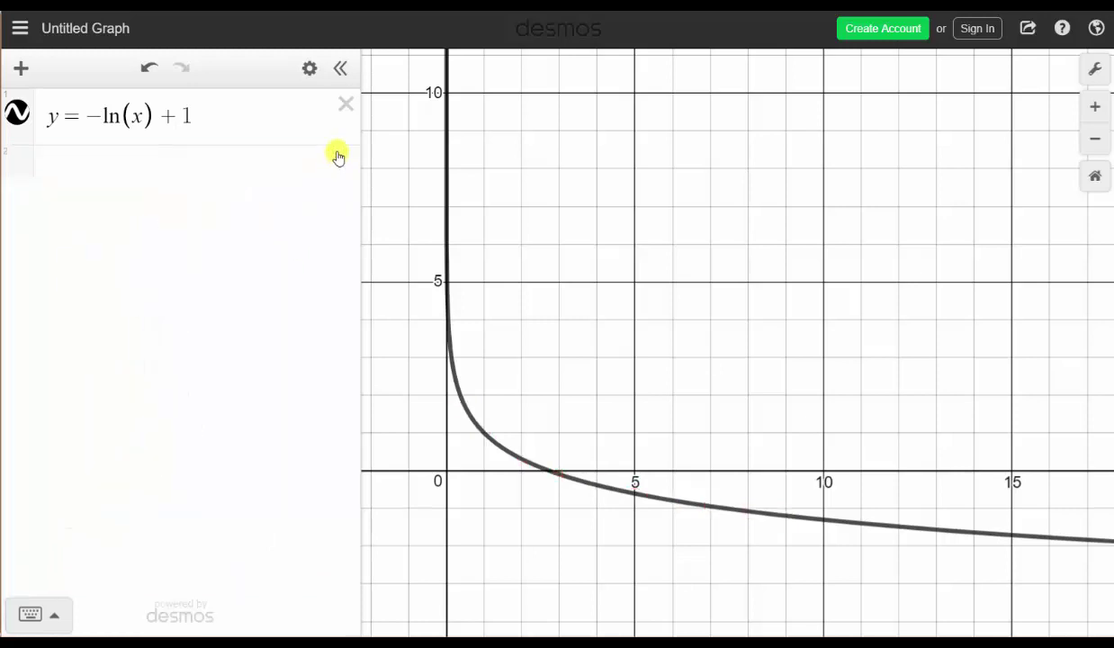
pyautogui.click(345, 104)
pyautogui.click(180, 120)
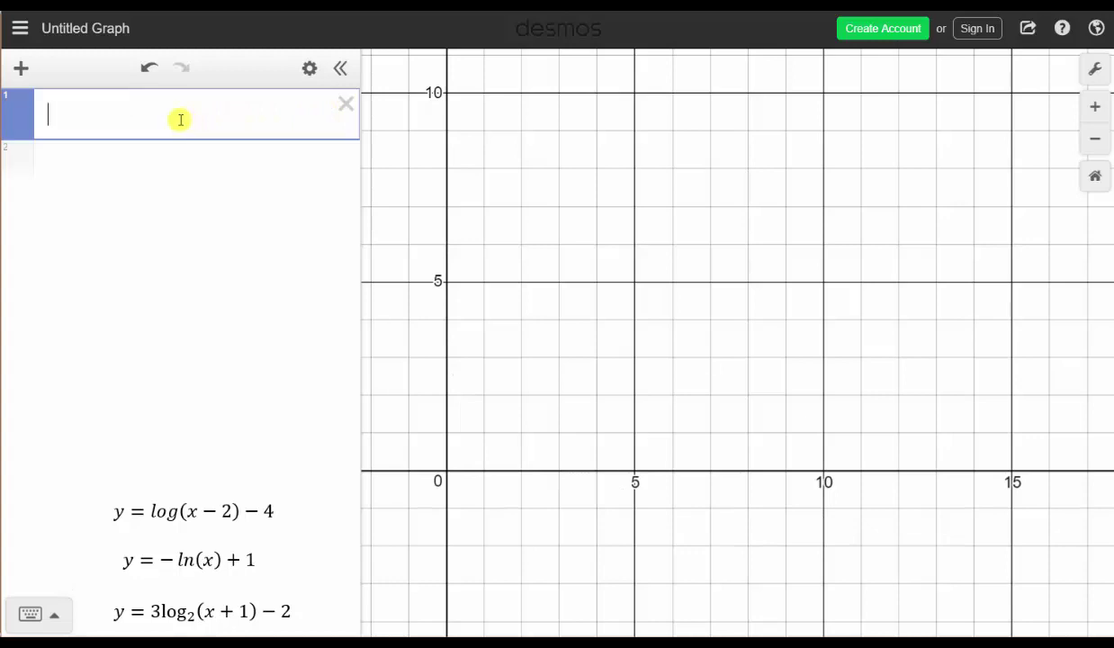
pyautogui.write('y = 3 ')
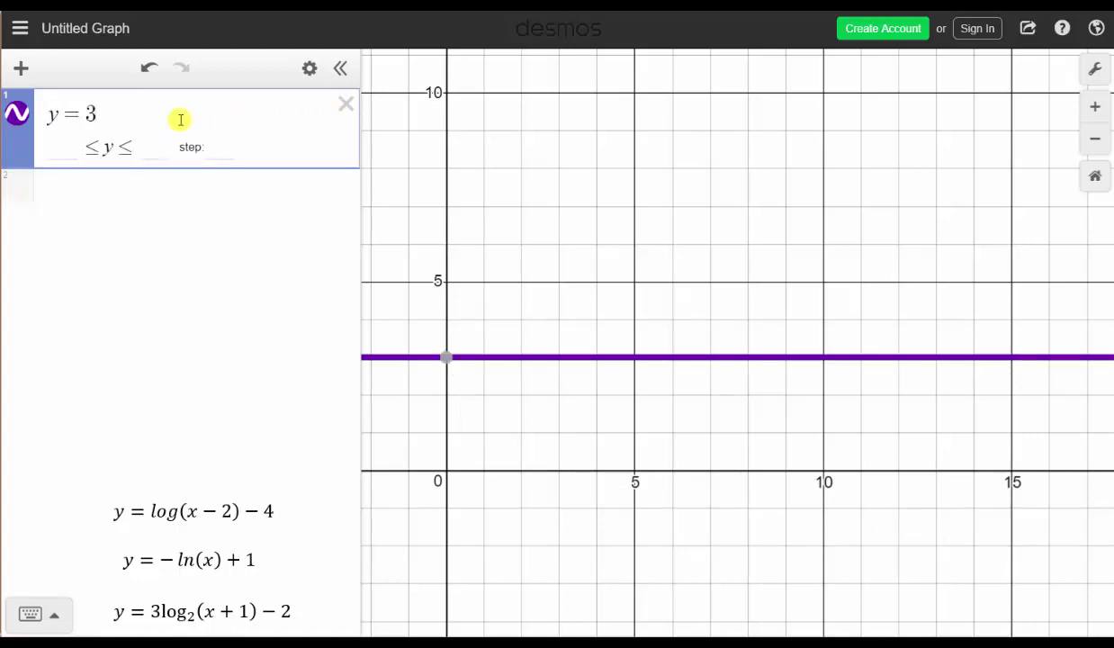
pyautogui.write('log')
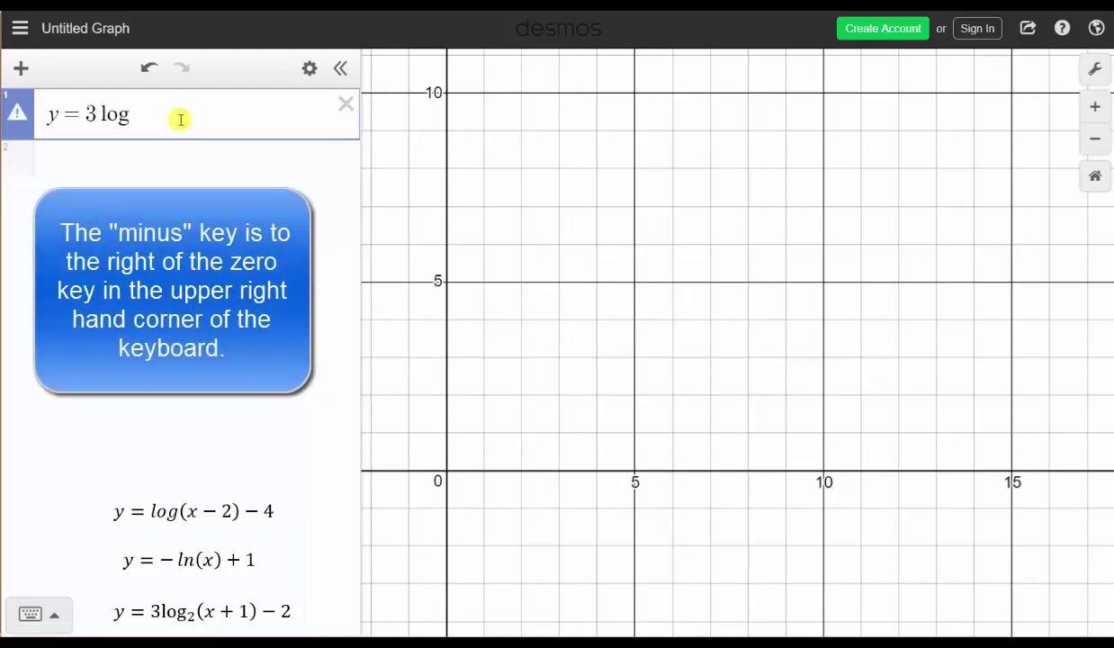
pyautogui.click(180, 120)
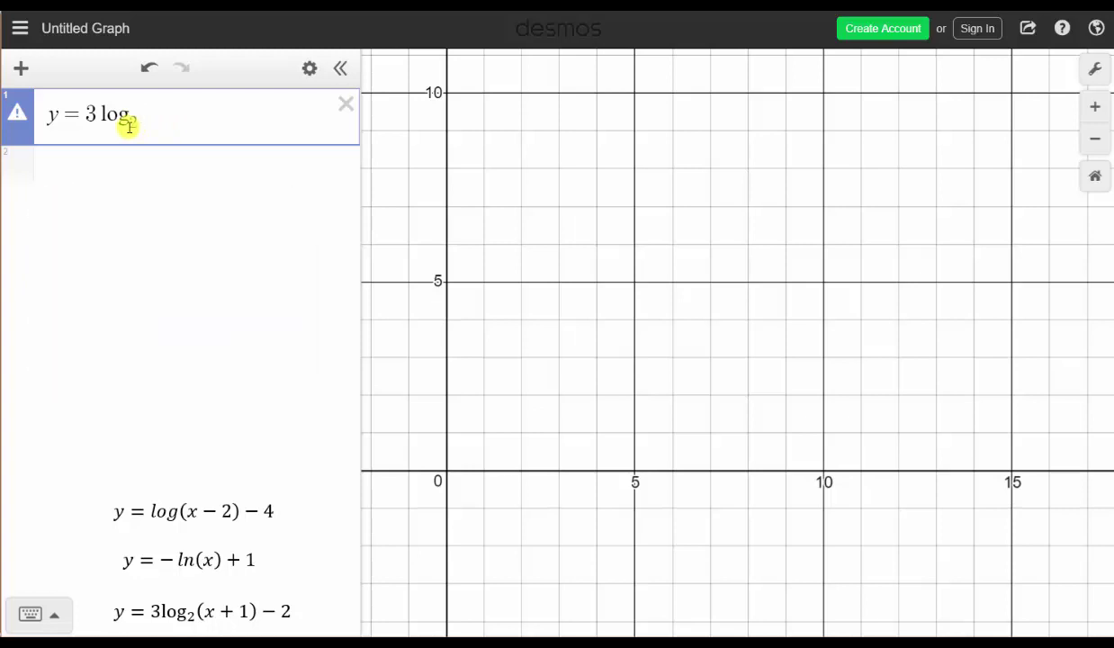
pyautogui.write('(')
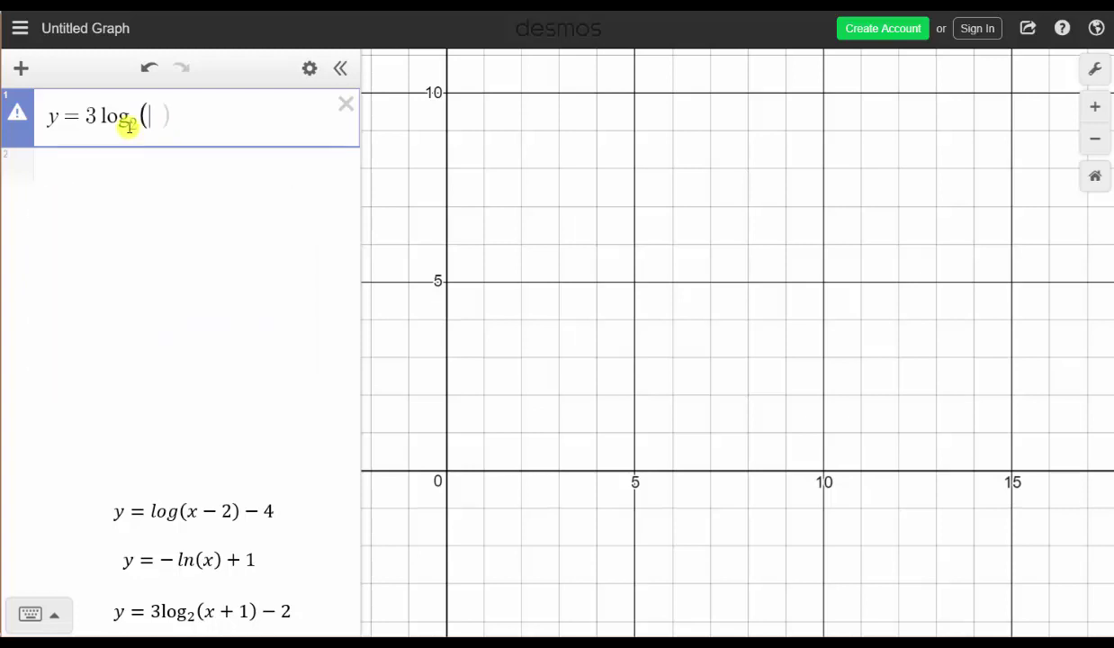
pyautogui.write('x+')
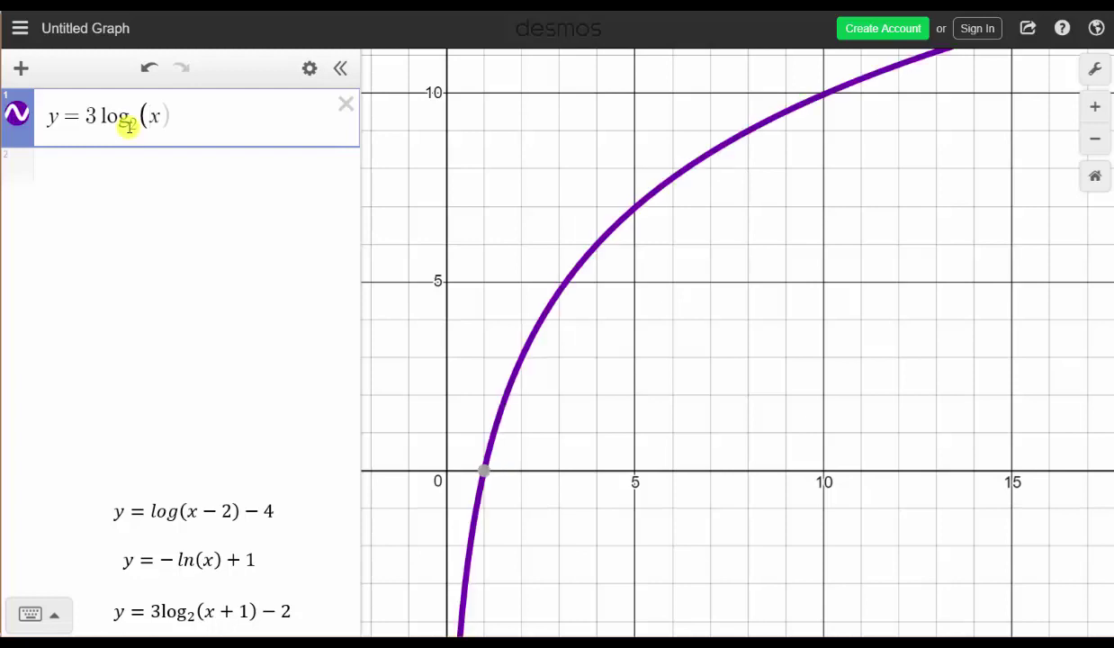
pyautogui.write('1')
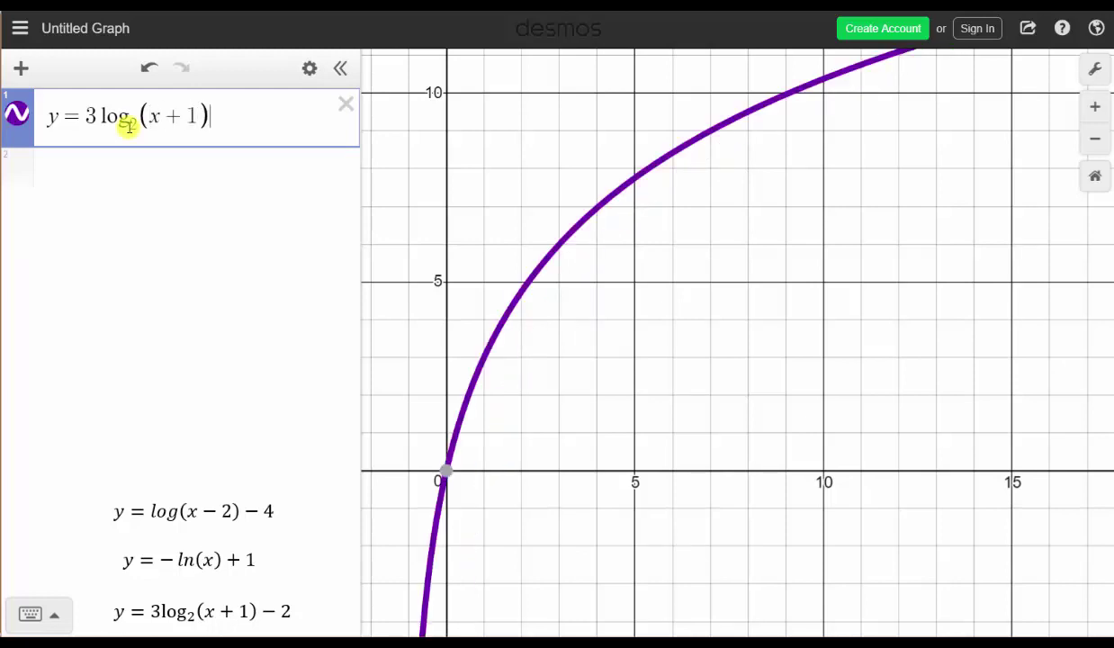
pyautogui.write('-2')
pyautogui.press('Return')
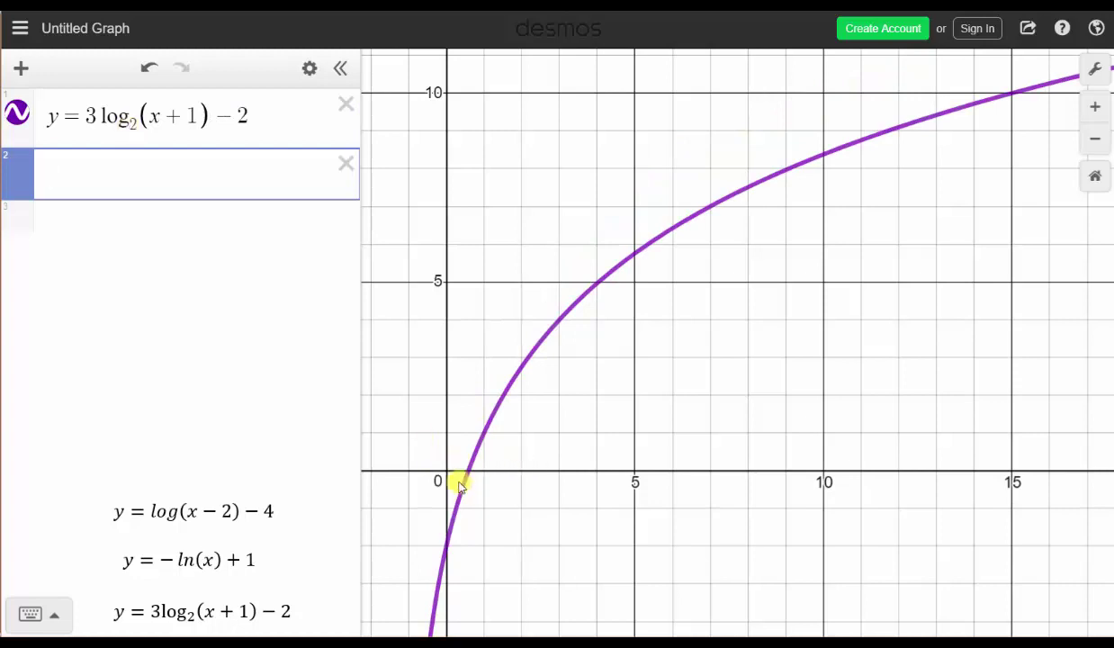
# - Widen the view, check the curve's x-intercept near 0.587, and trace a point to about x = 3.5
pyautogui.click(1097, 140)
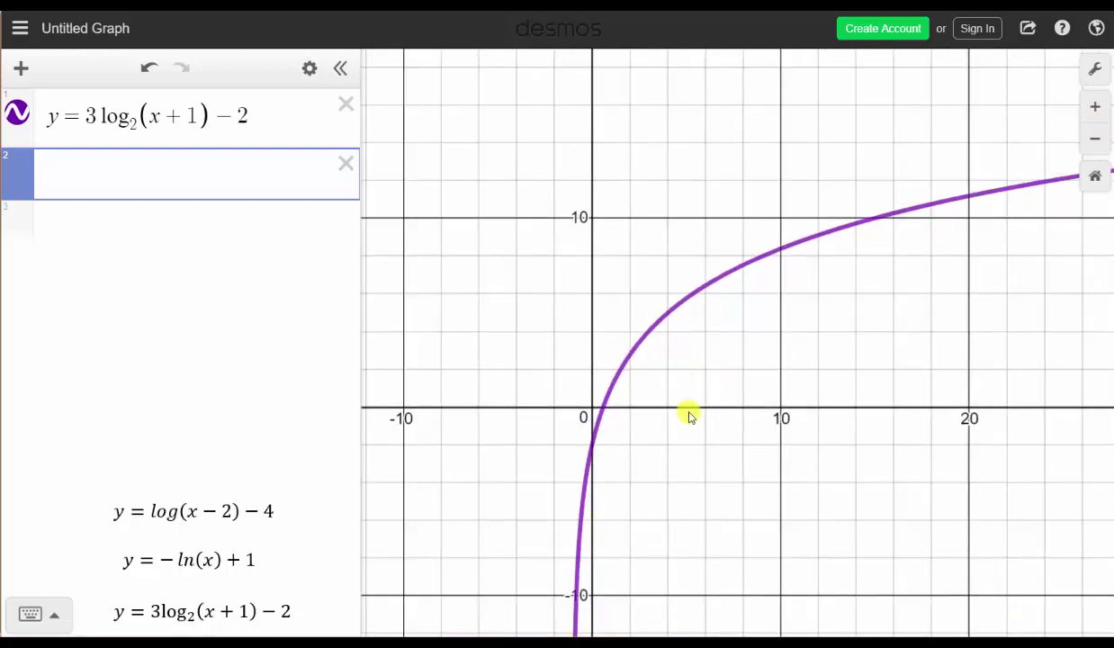
pyautogui.moveTo(696, 435); pyautogui.dragTo(561, 351)
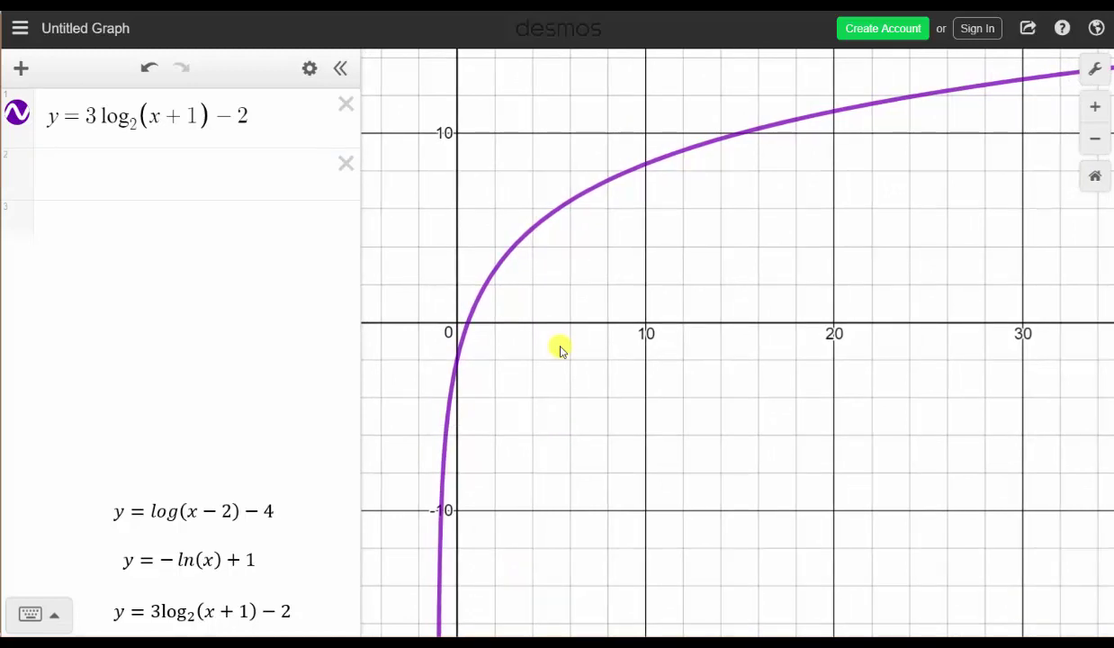
pyautogui.click(260, 115)
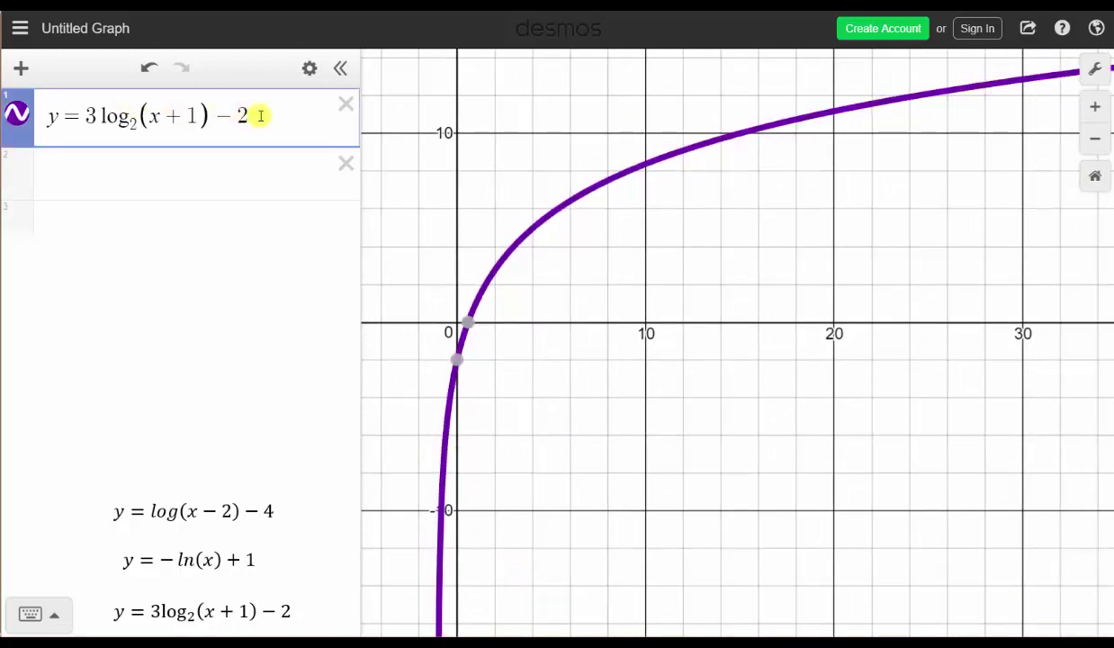
pyautogui.moveTo(462, 325)
pyautogui.moveTo(457, 364)
pyautogui.moveTo(684, 155)
pyautogui.mouseDown()
pyautogui.moveTo(569, 202)
pyautogui.moveTo(516, 245)
pyautogui.moveTo(616, 191)
pyautogui.moveTo(706, 162)
pyautogui.moveTo(770, 162)
pyautogui.mouseUp()
# - Add a new table and replace the y₁ column heading with 3log₂(x₁+1) − 2
pyautogui.click(22, 69)
pyautogui.click(45, 188)
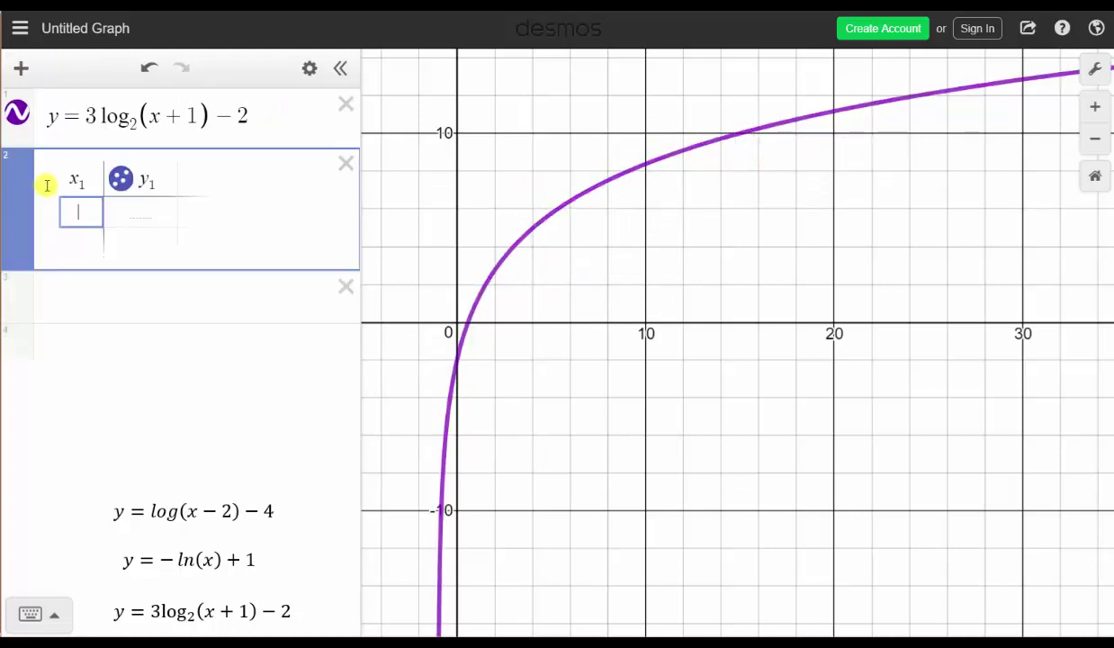
pyautogui.doubleClick(135, 180)
pyautogui.press('BackSpace')
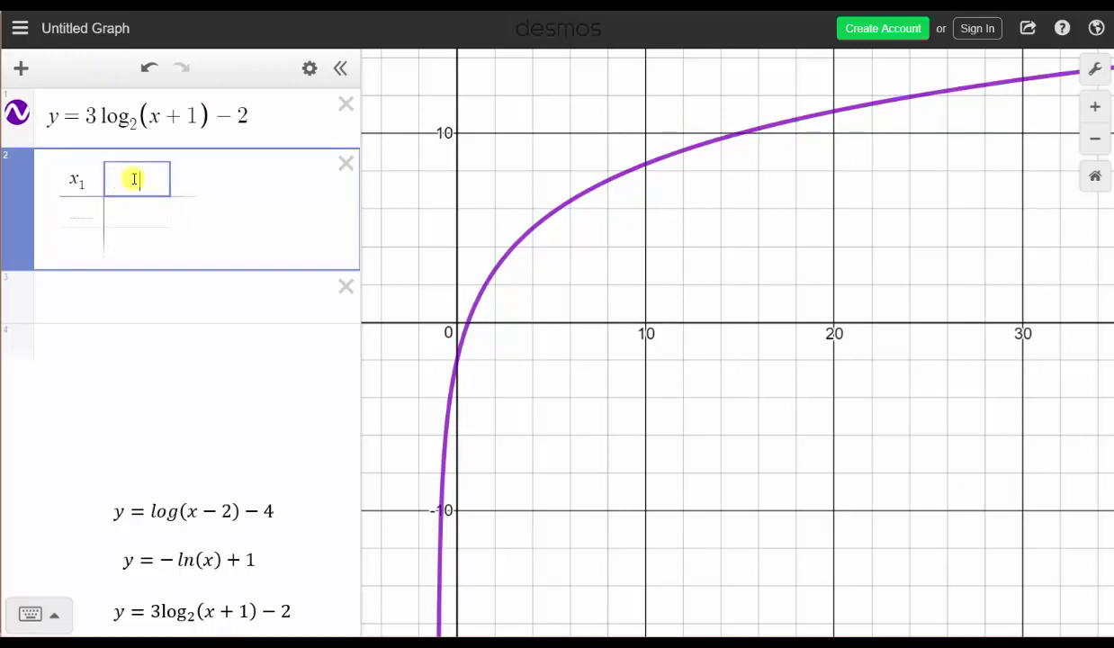
pyautogui.write('3')
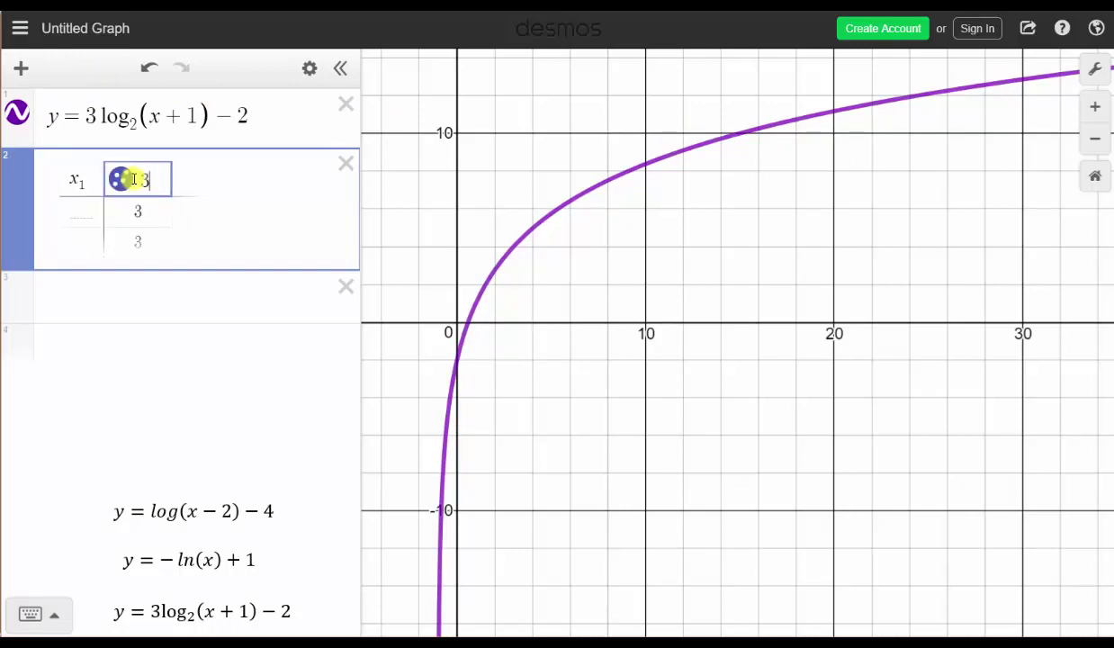
pyautogui.write('log')
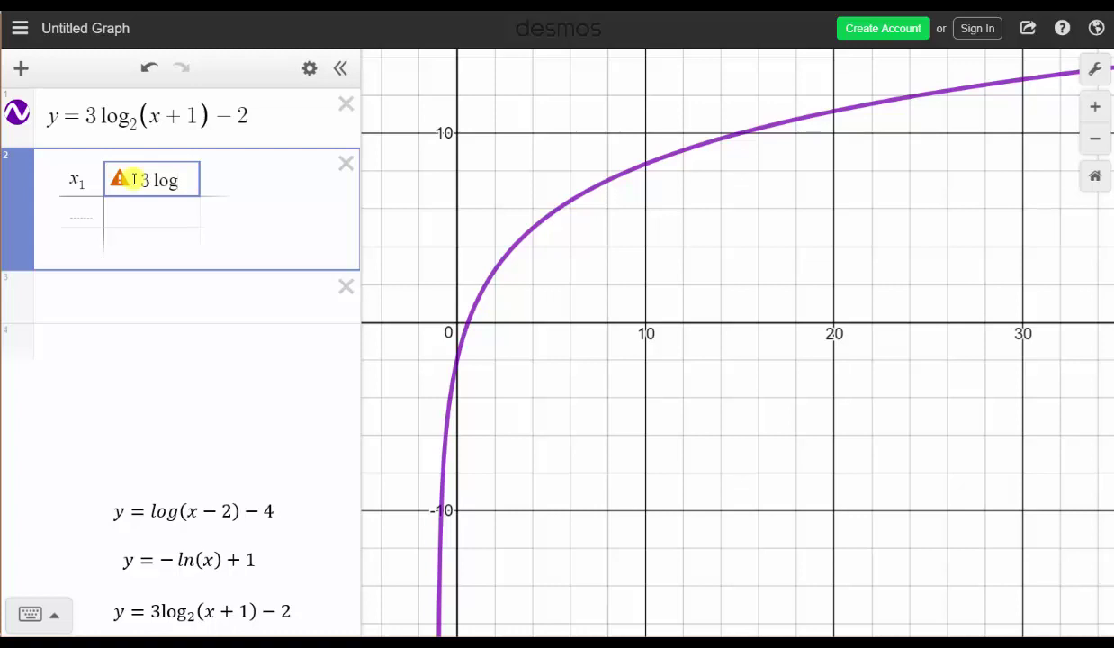
pyautogui.write('_')
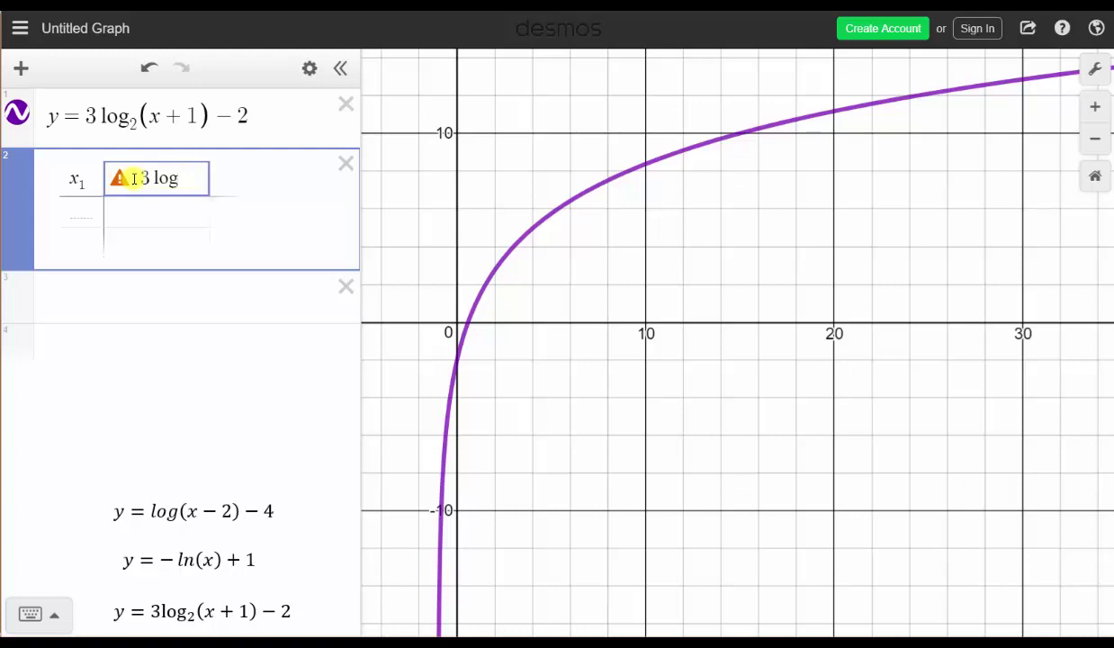
pyautogui.write('2(x1')
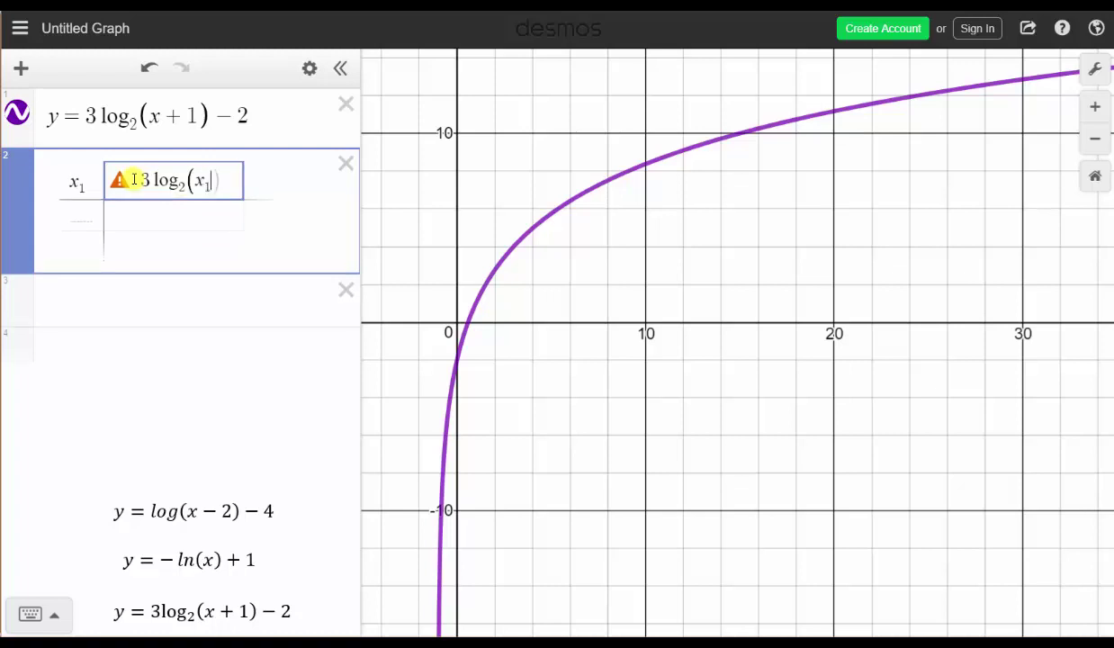
pyautogui.write('+1)')
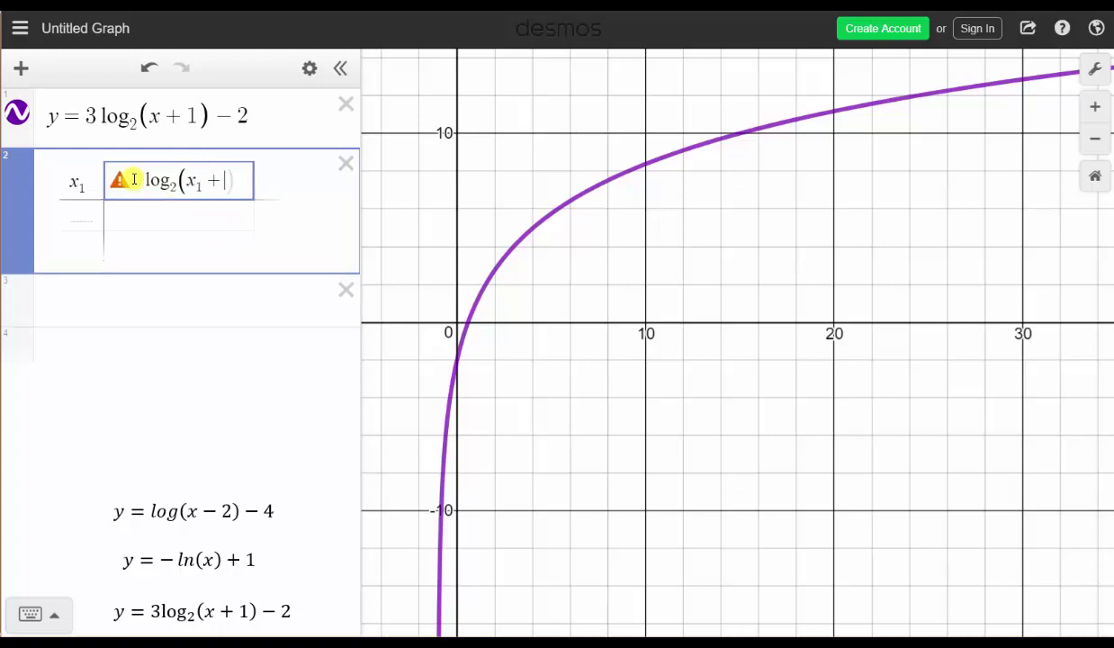
pyautogui.write('-2')
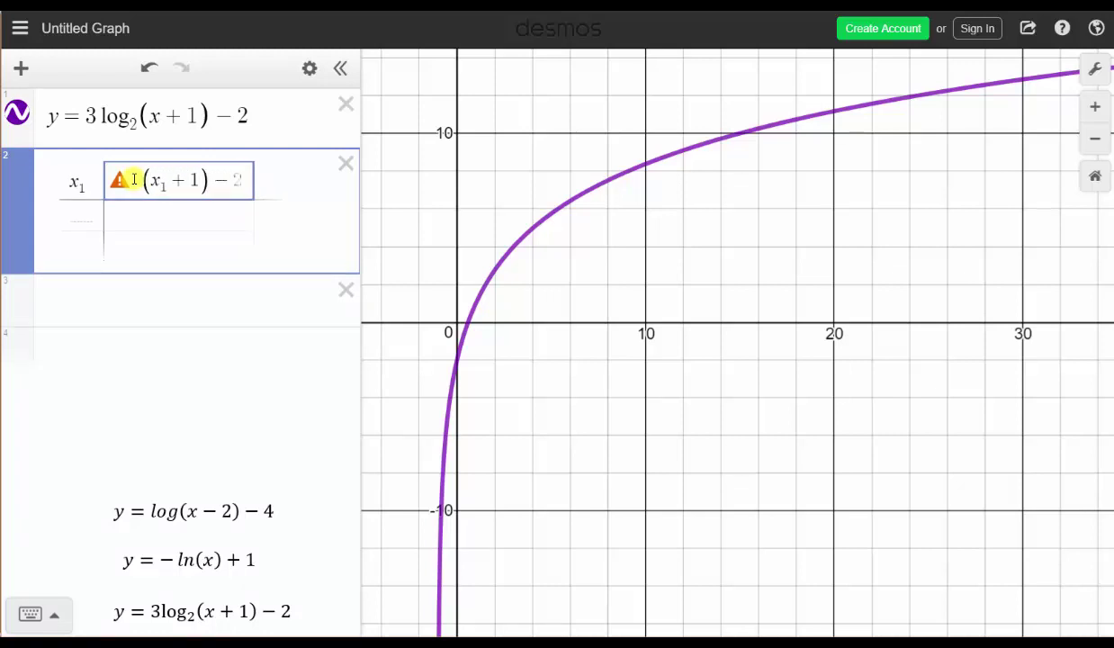
pyautogui.press('Return')
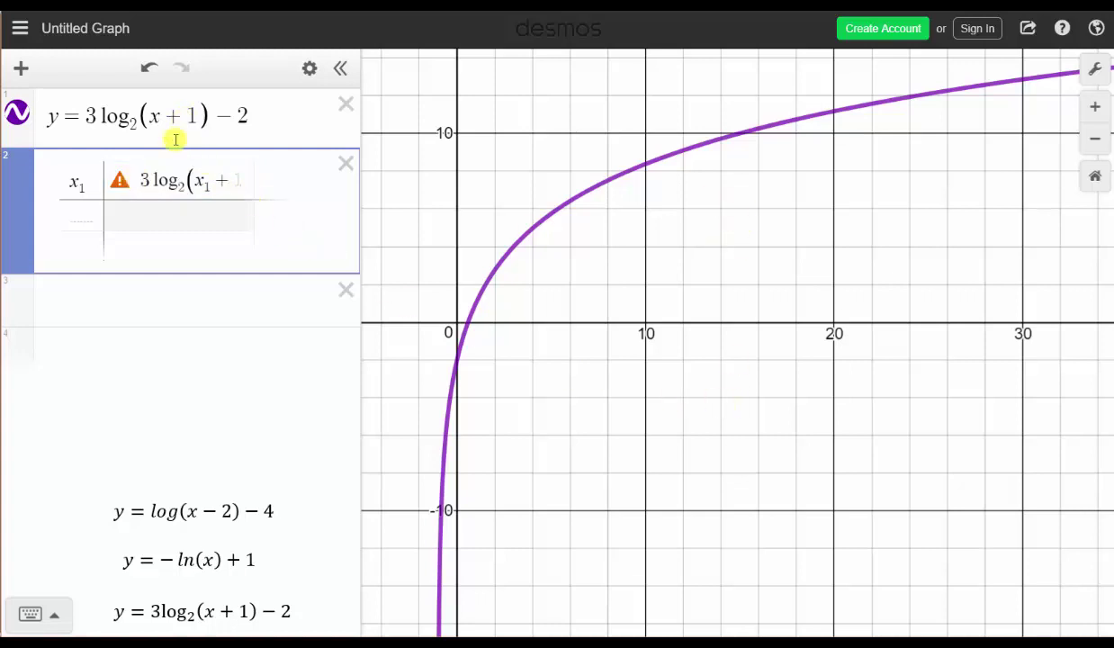
pyautogui.click(87, 219)
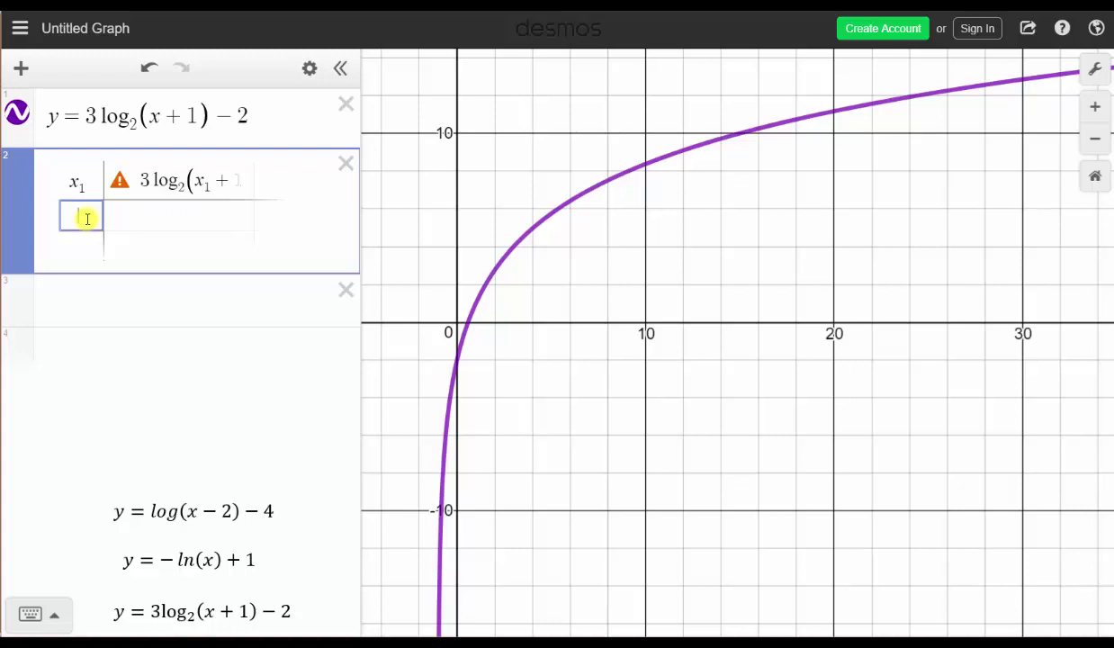
# - Fill the x₁ column with −1 and 0, letting Desmos auto-fill values 1 through 8
pyautogui.write('-1')
pyautogui.press('Return')
pyautogui.write('0')
pyautogui.press('Return')
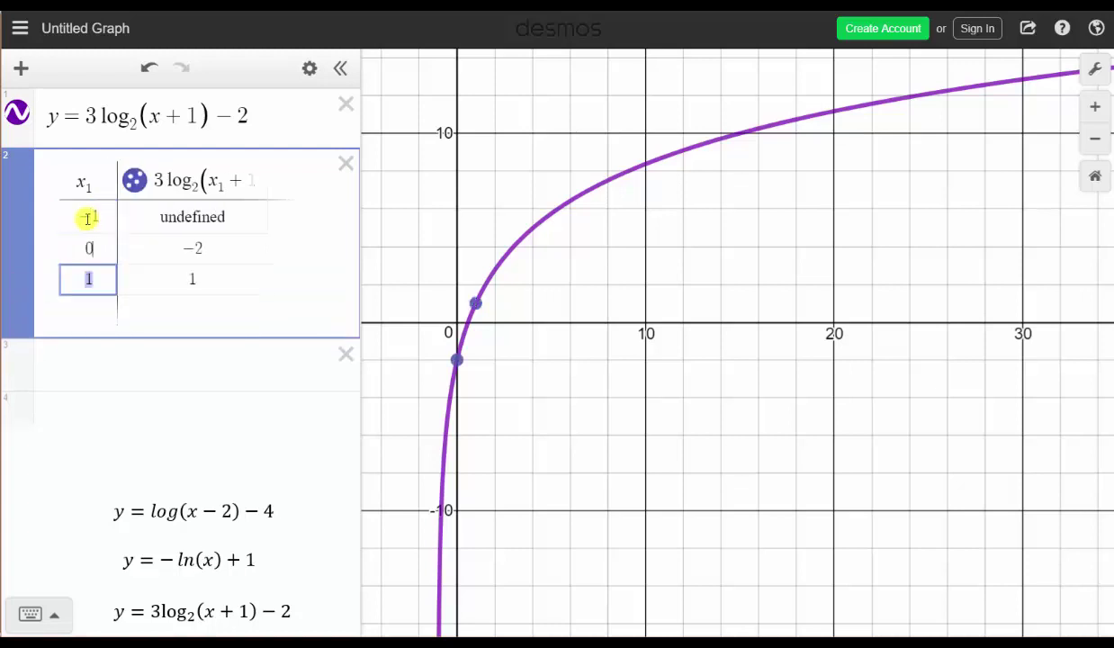
pyautogui.press('Return')
pyautogui.press('Return')
pyautogui.press('Return')
pyautogui.press('Return')
pyautogui.press('Return')
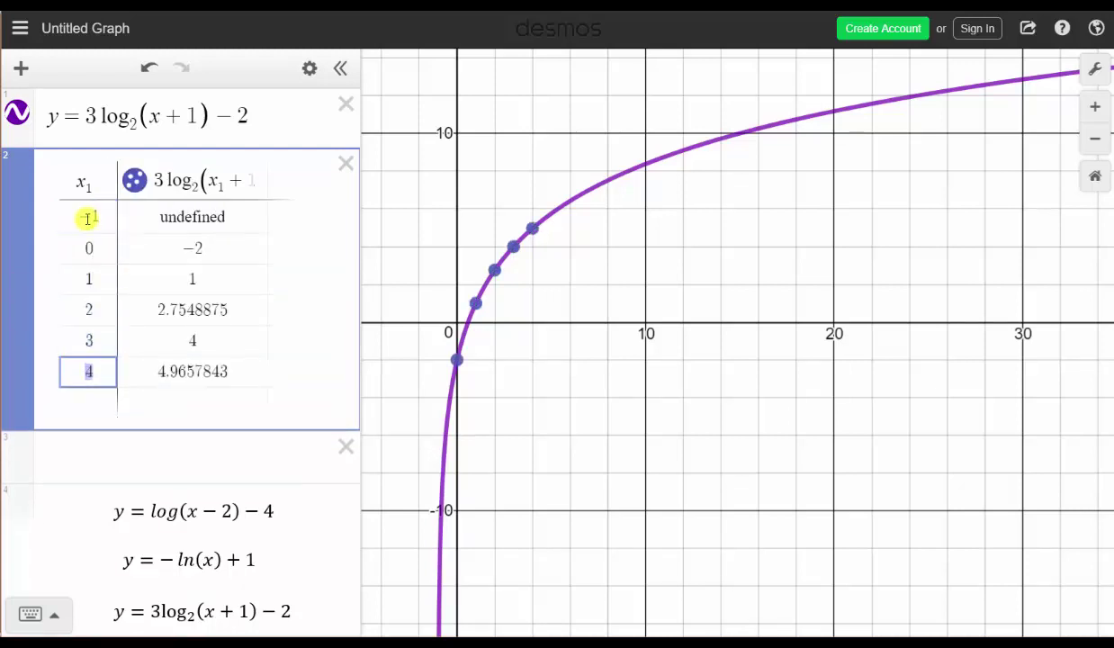
pyautogui.press('Return')
pyautogui.press('Return')
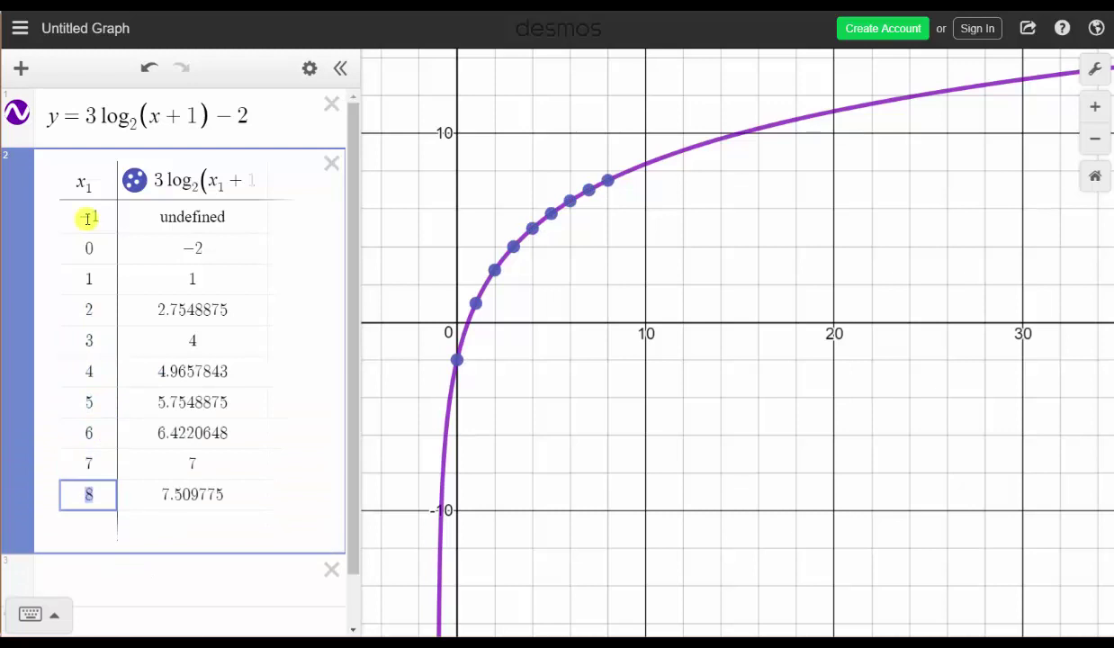
# - Label the plotted points (0, −2), (1, 1), (2, 2.755), (3, 4), (4, 4.966) and (7, 7)
pyautogui.click(457, 360)
pyautogui.click(475, 303)
pyautogui.click(495, 270)
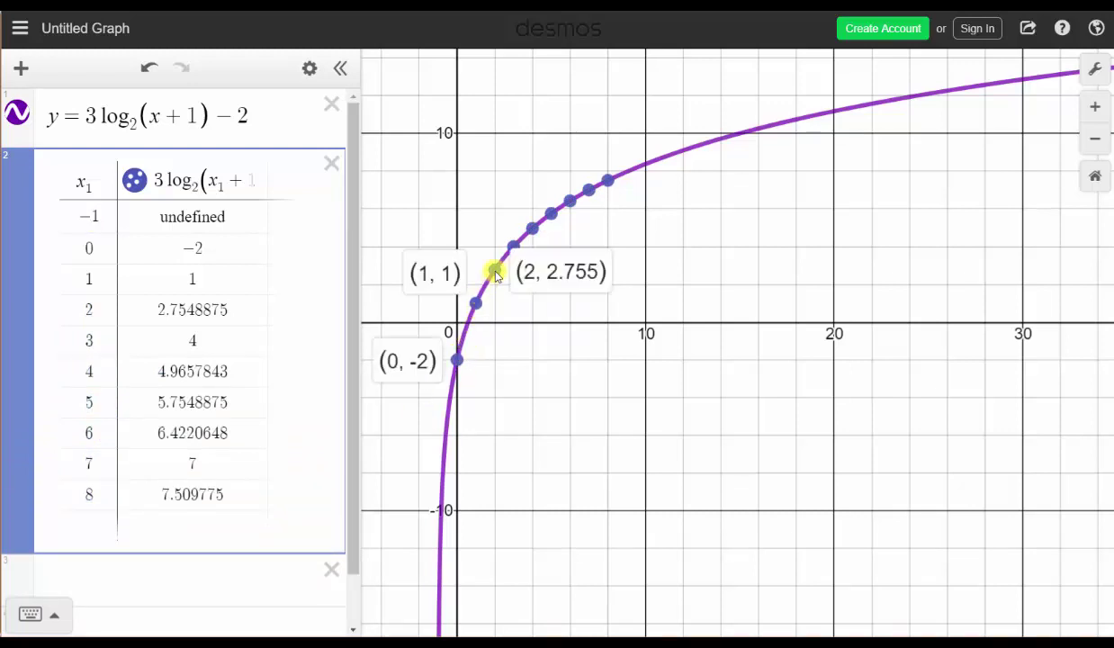
pyautogui.click(514, 246)
pyautogui.click(533, 228)
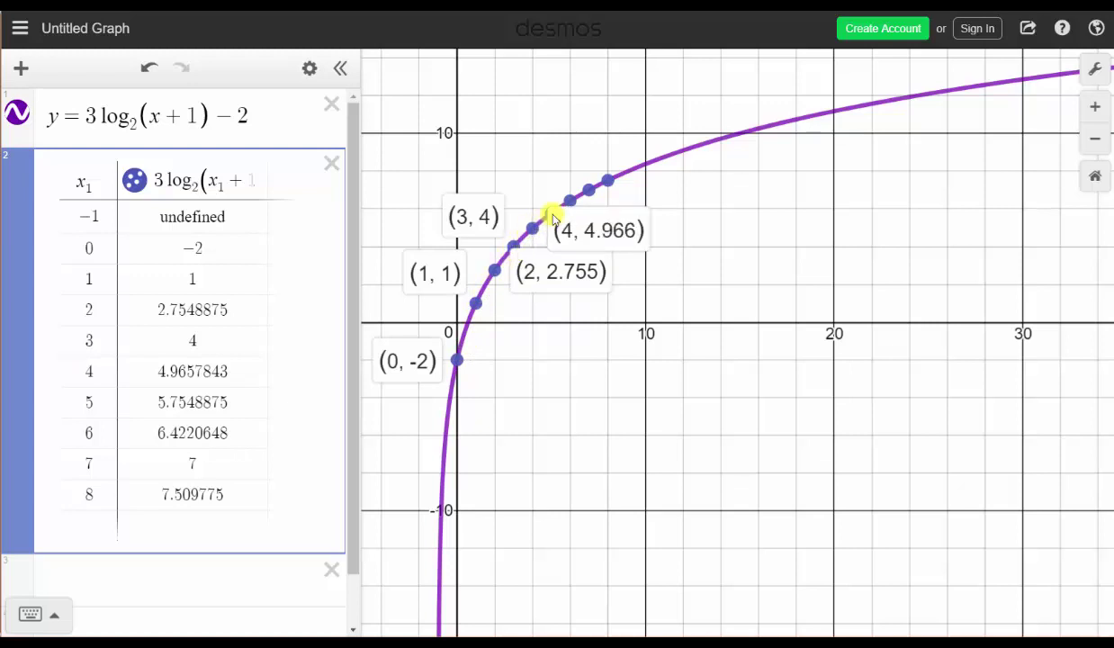
pyautogui.click(588, 190)
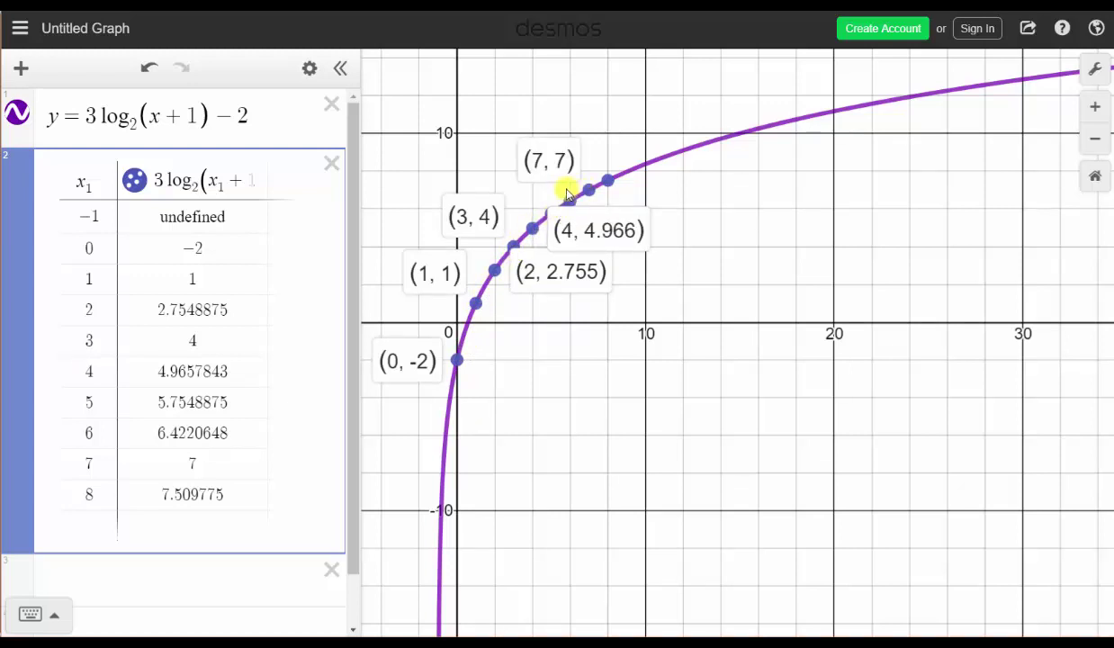